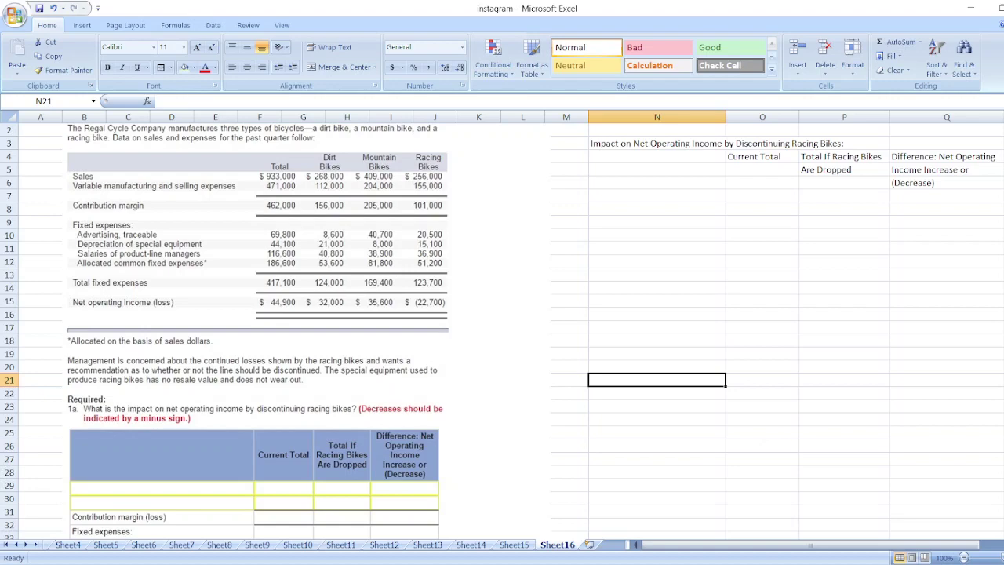
Add a Sales row in N7 with a current total of $933,000
scroll(503, 329, down, 3)
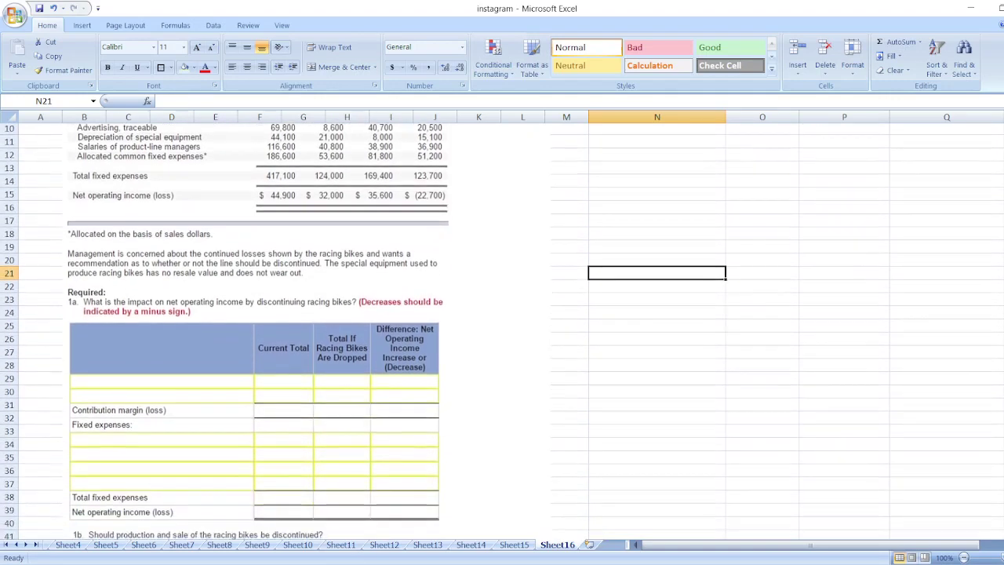
scroll(503, 330, down, 2)
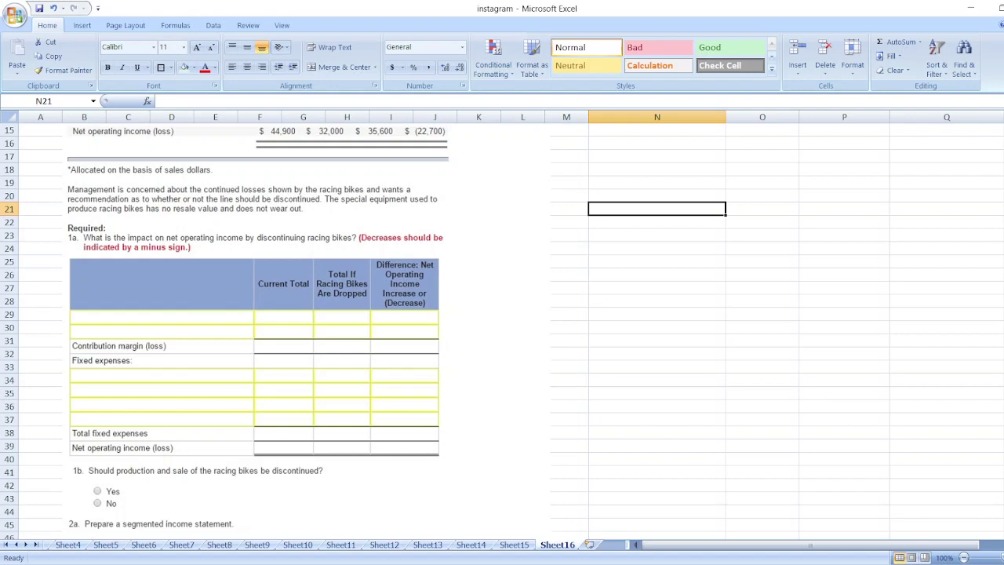
scroll(502, 330, up, 5)
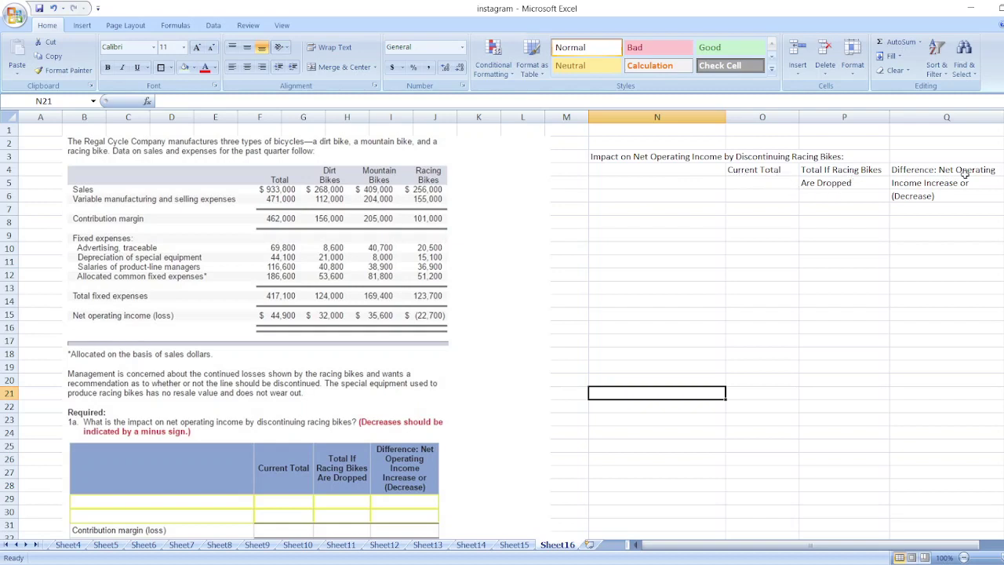
click(629, 198)
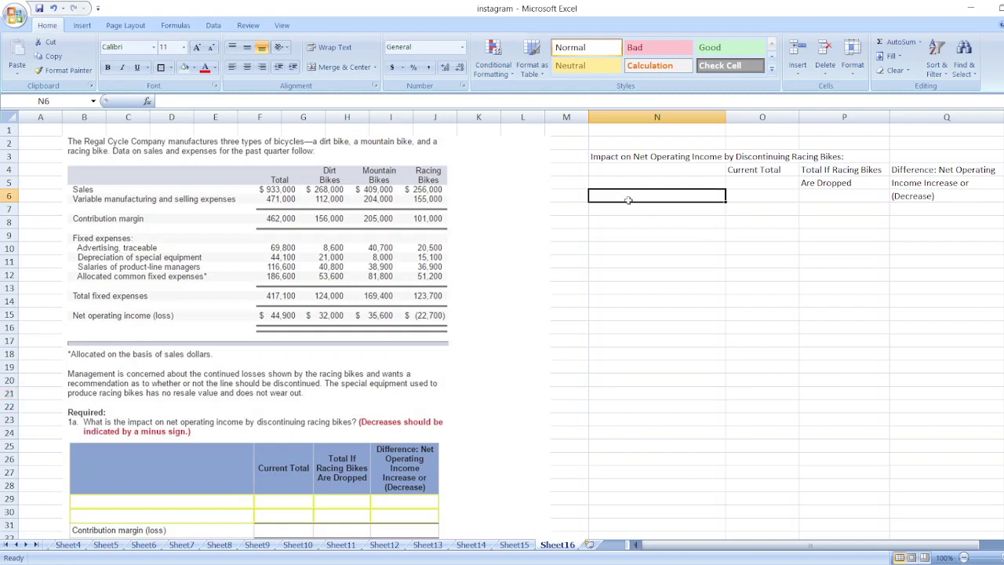
click(632, 210)
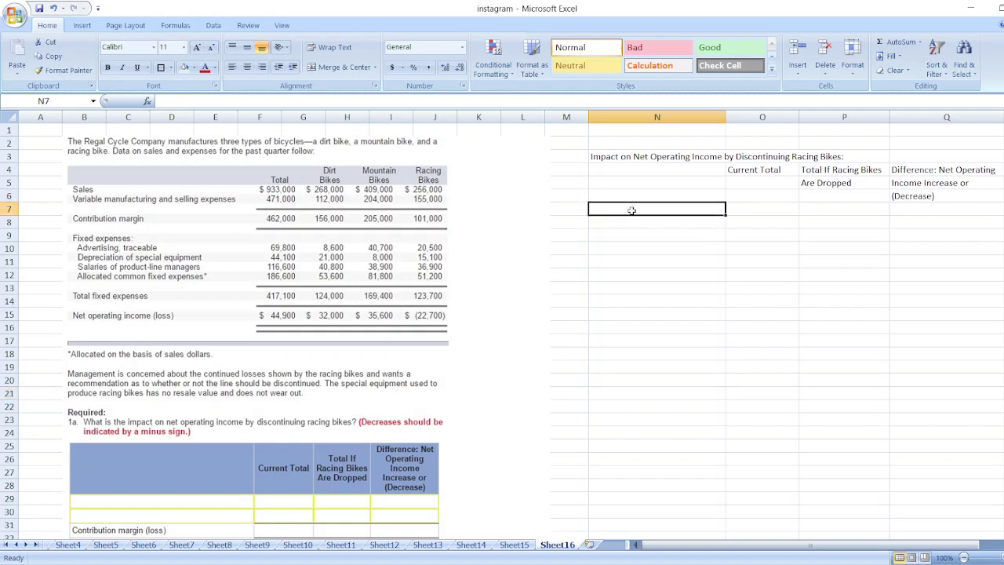
text(Sales)
key(Tab)
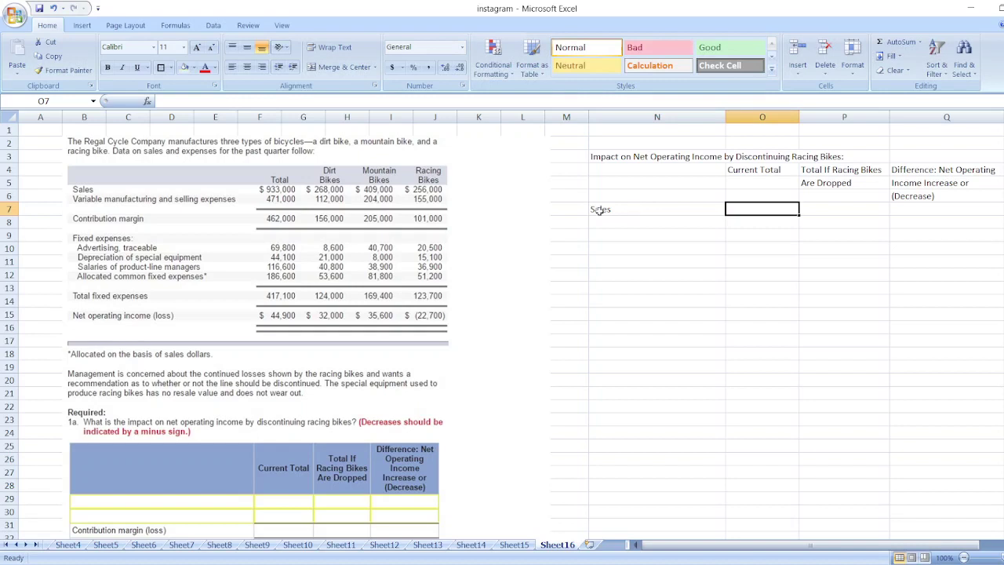
text($9)
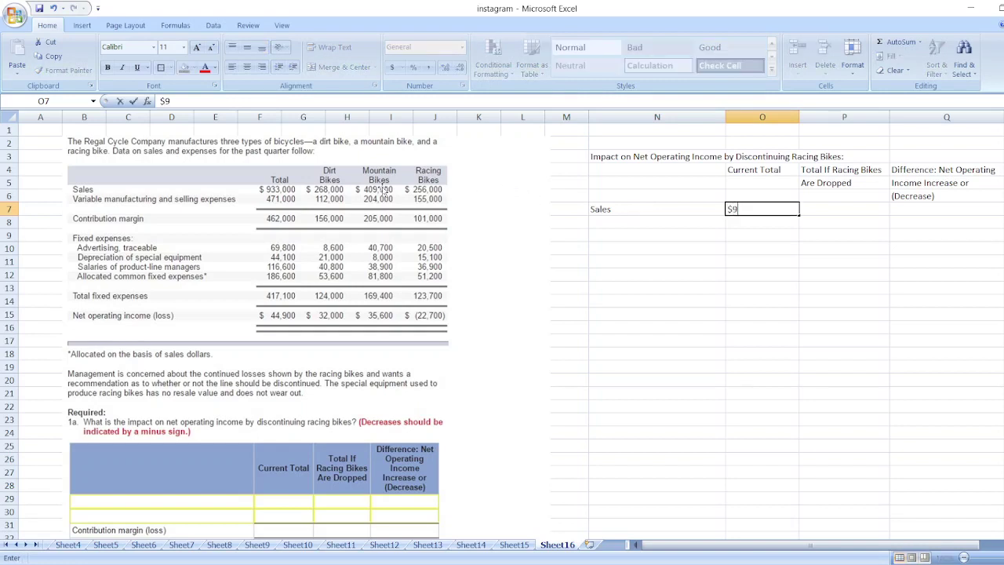
text(33,000)
key(Tab)
Enter the racing bikes' sales as a decrease of -$256,000 in the Sales row's difference column (Q7)
key(Tab)
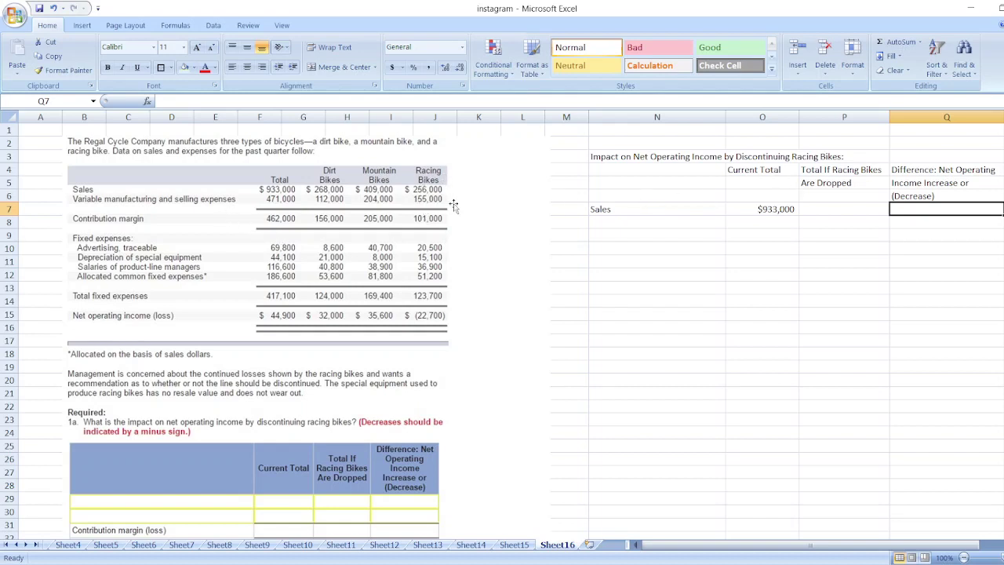
text(-)
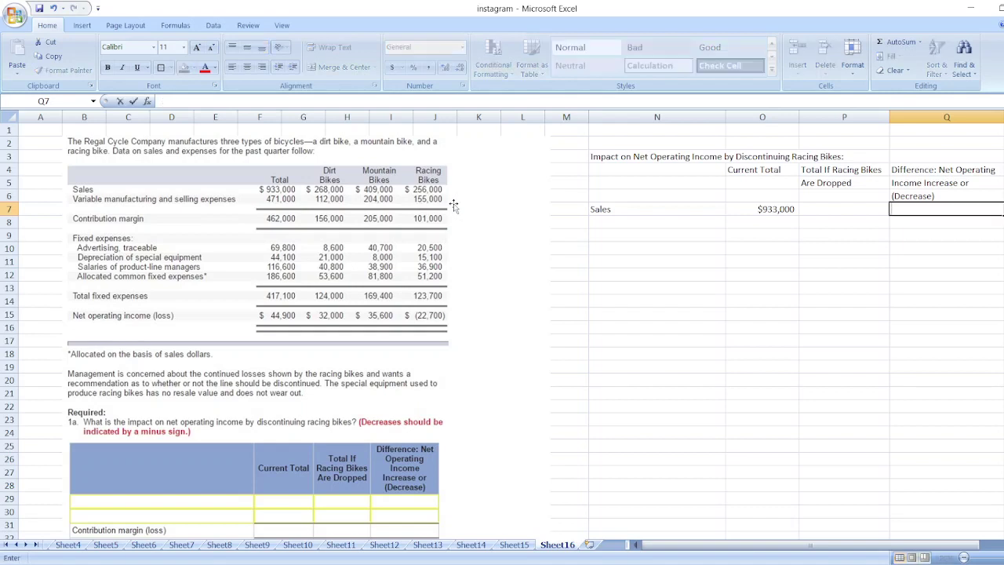
text($256000)
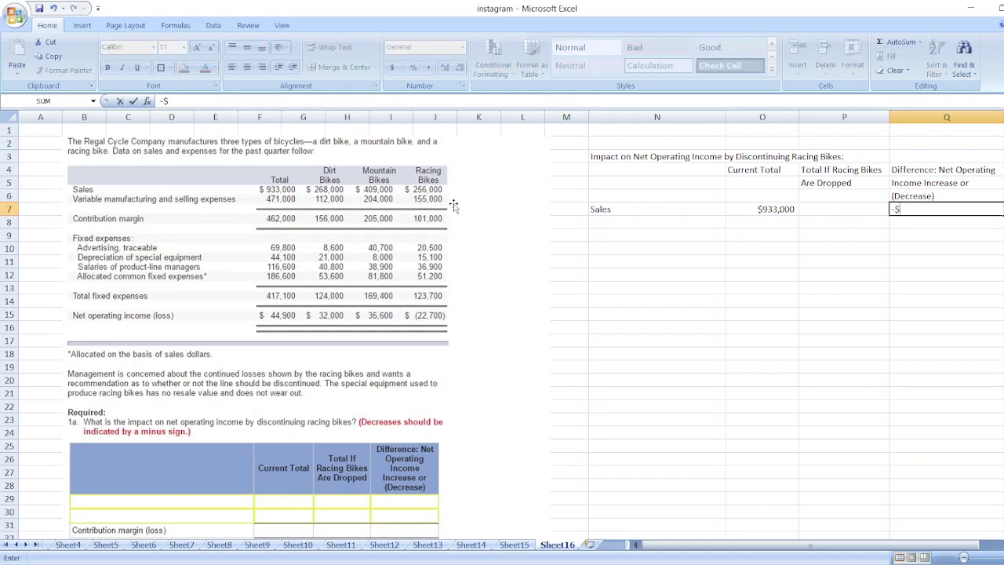
key(Return)
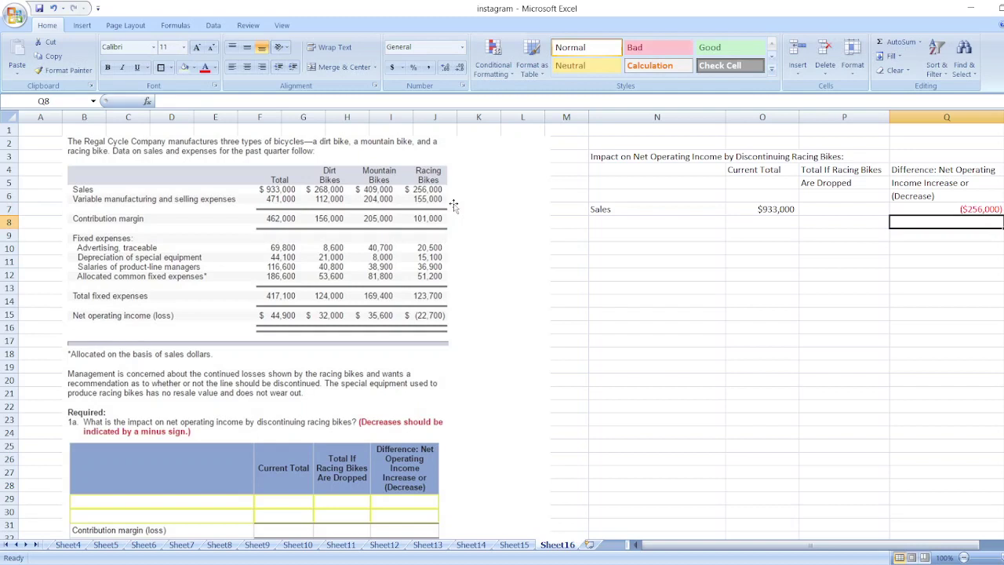
Calculate sales if racing bikes are dropped in P7 with the formula =O7+Q7
key(Up)
key(Left)
text(=)
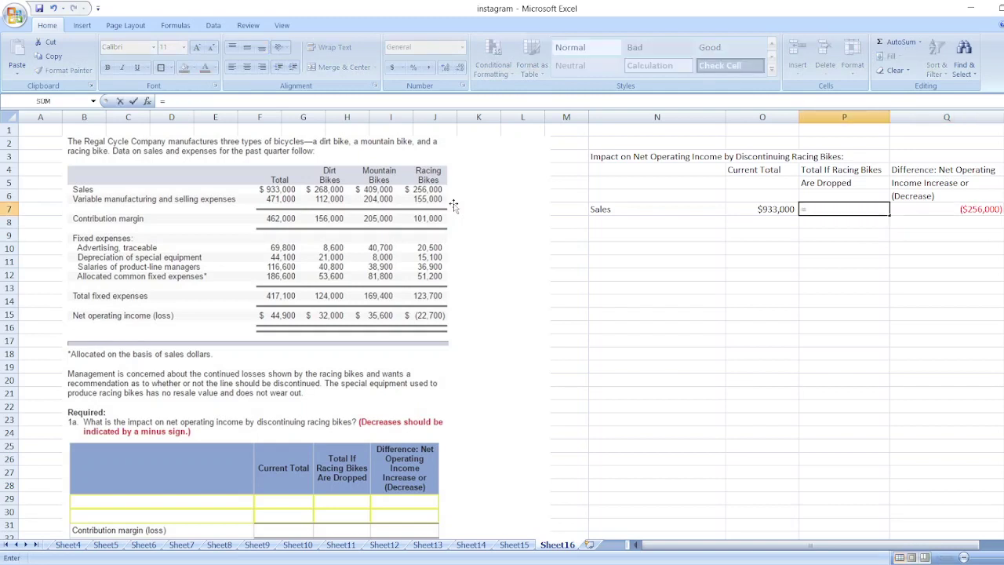
key(Left)
text(+)
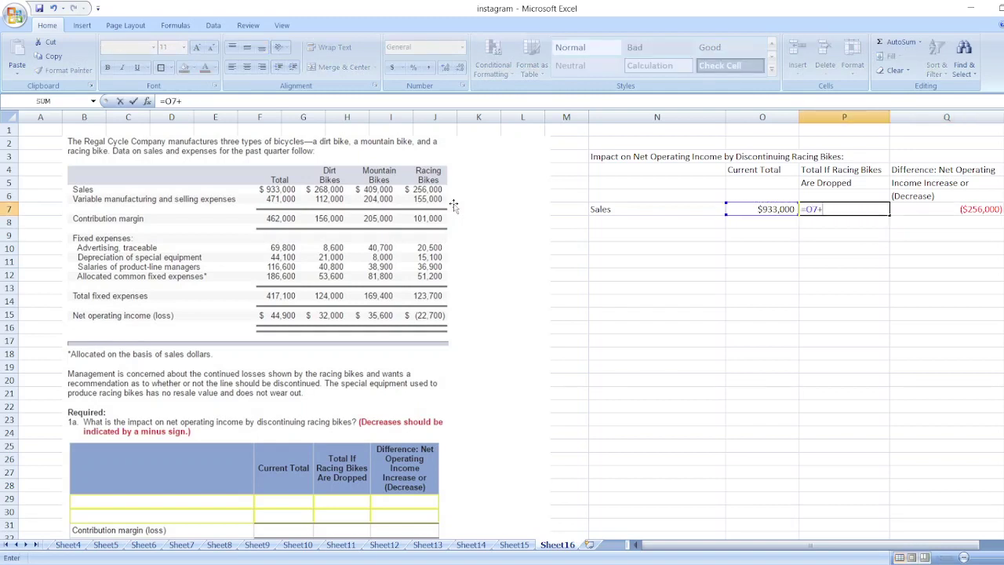
key(Right)
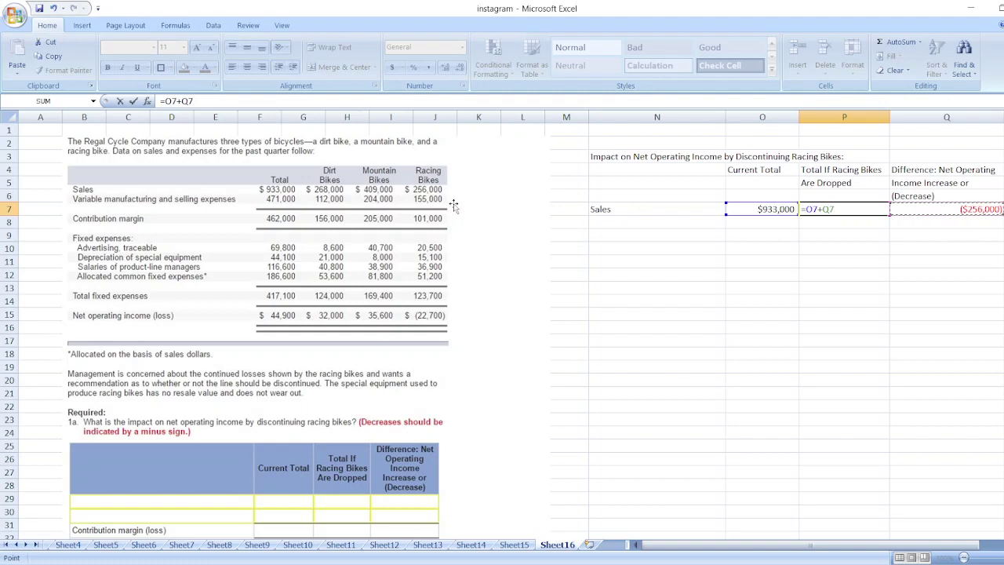
key(Return)
key(Up)
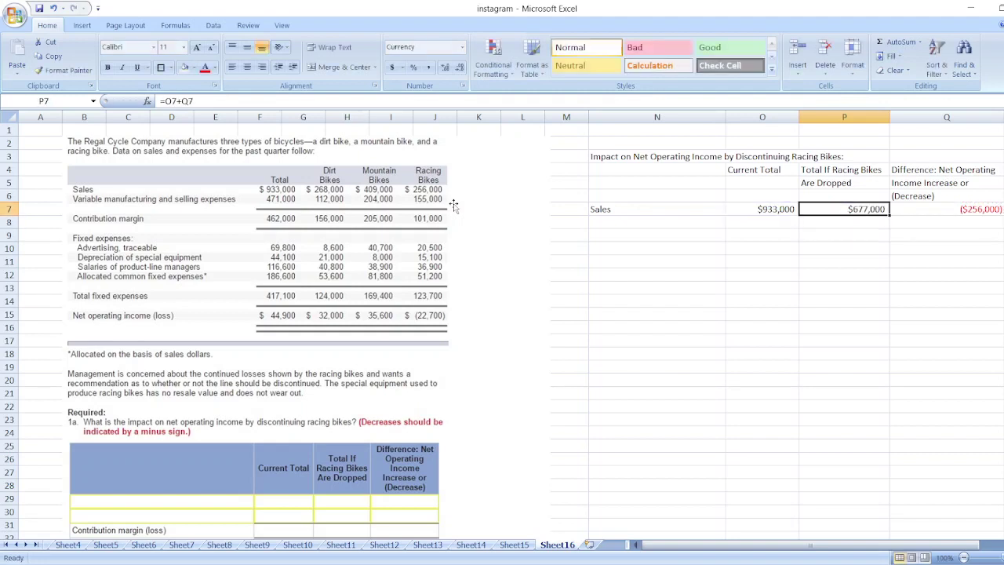
Add a "Less: Variable Cost" row in N8 with a current total of $471,000
click(629, 220)
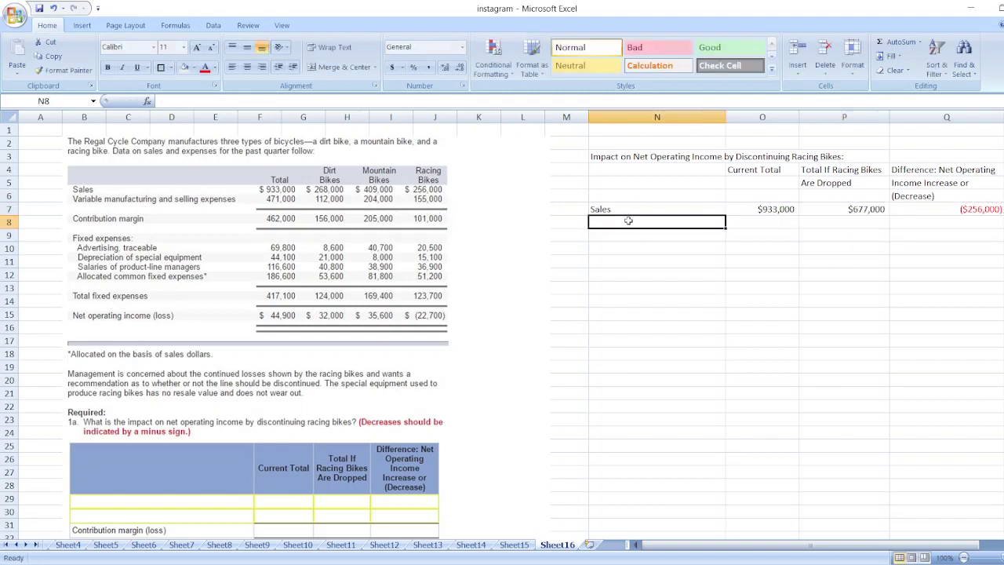
text(Less: Variable Cost)
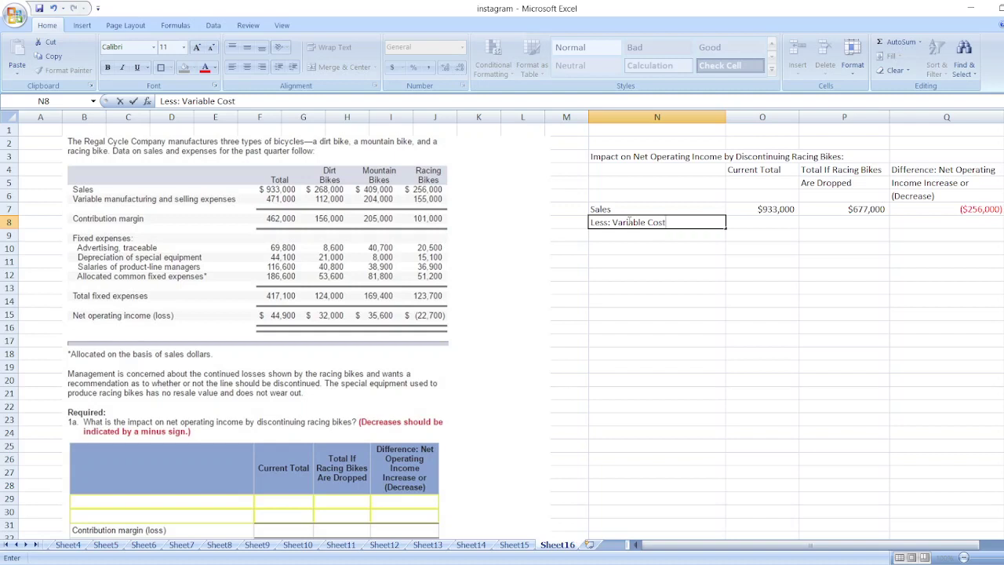
key(Tab)
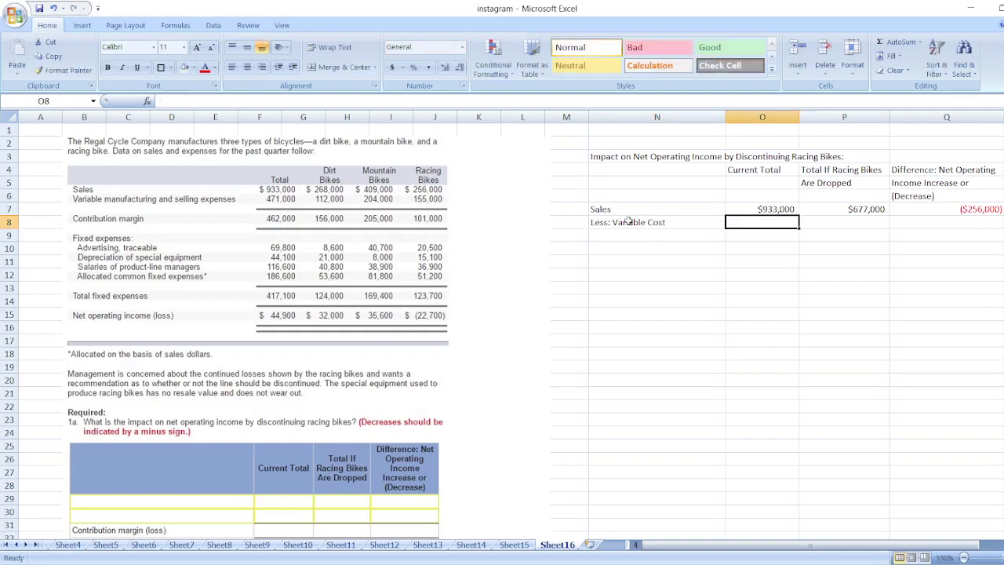
text(=)
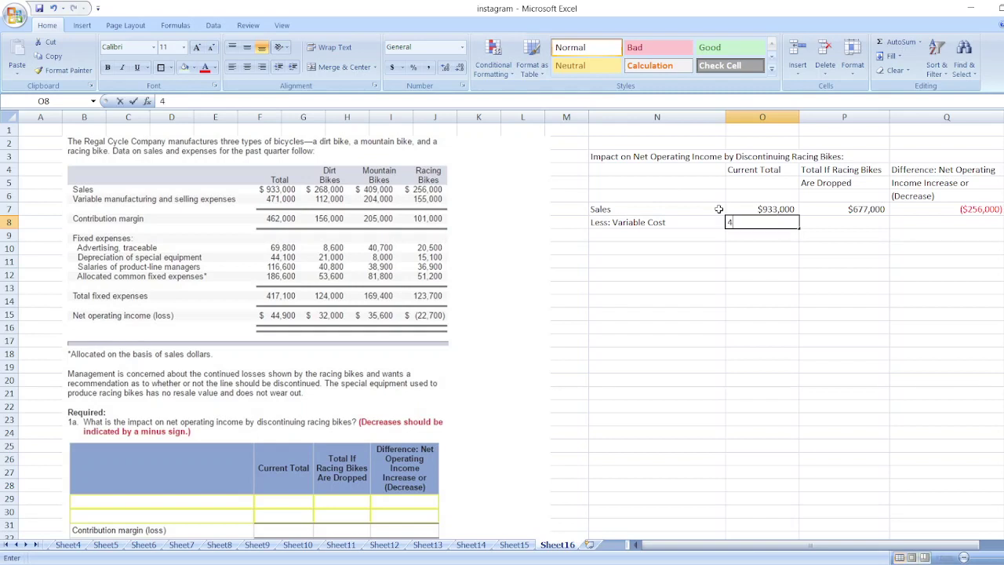
key(BackSpace)
text($471)
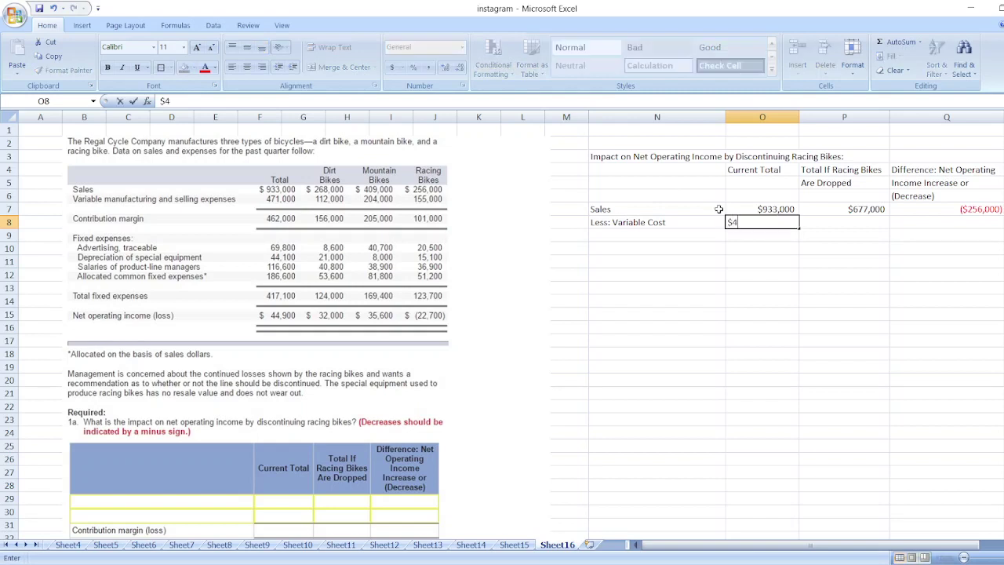
text(,000)
key(Tab)
Enter 155000 as the variable cost difference in Q8
key(Tab)
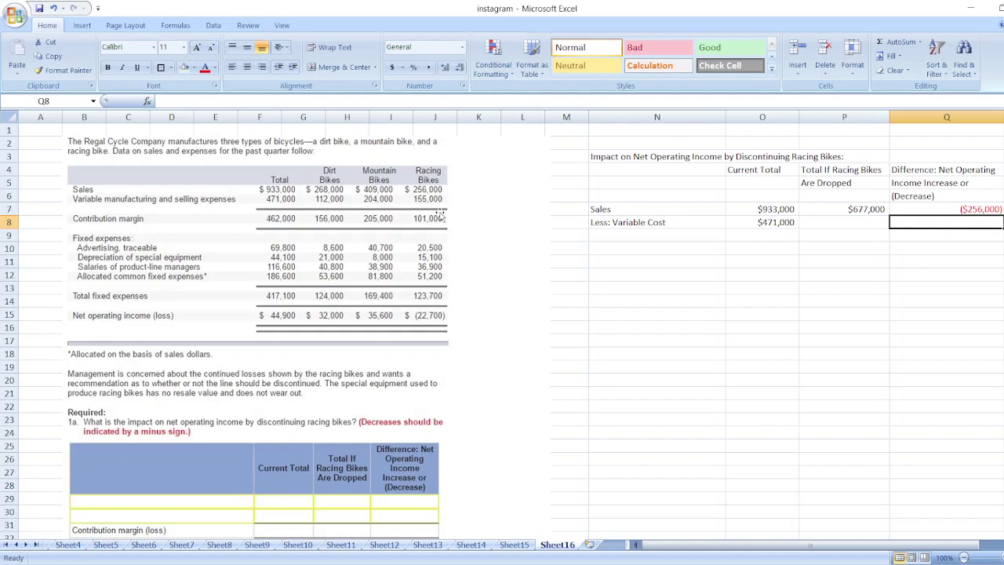
text(155000)
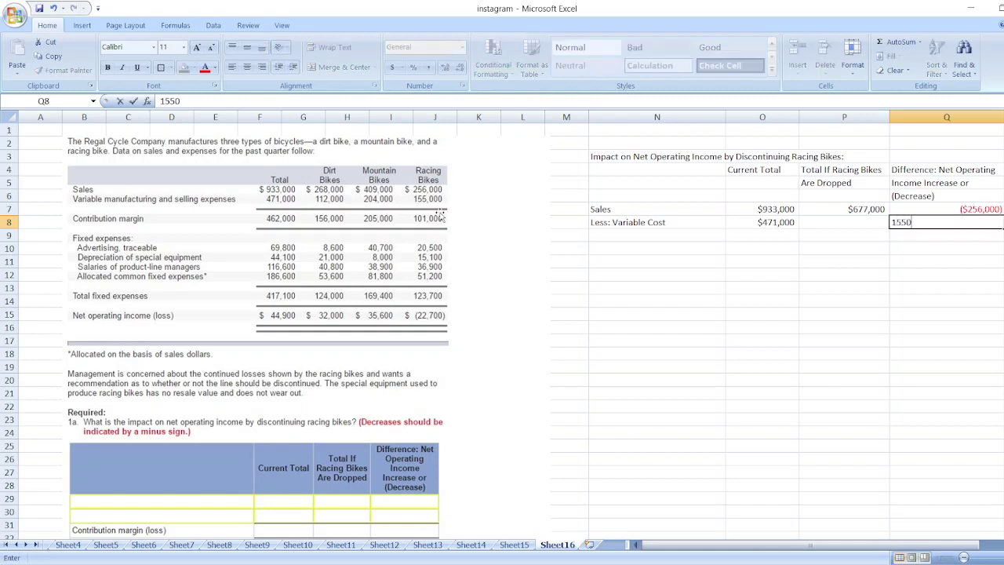
key(Return)
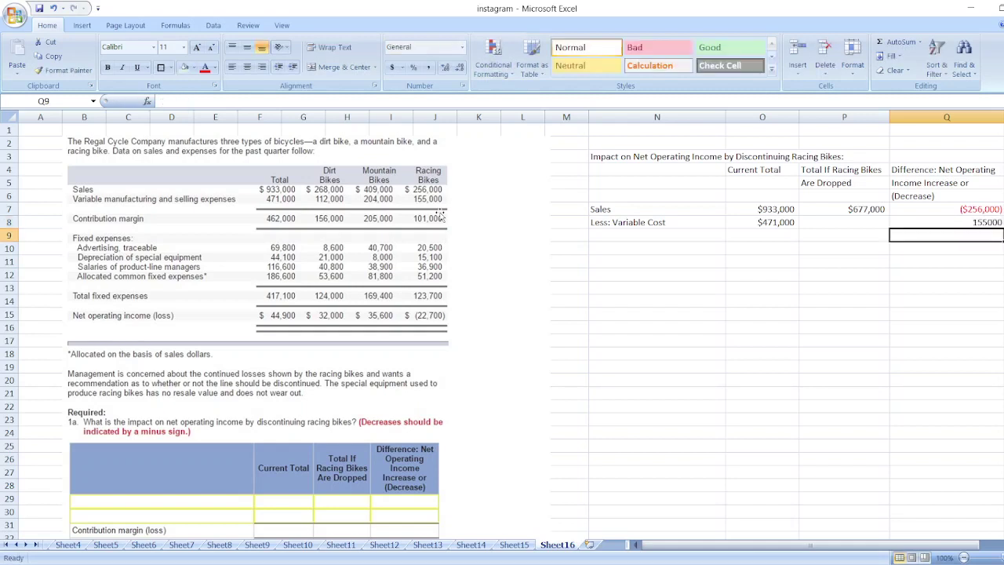
Calculate the variable cost without racing bikes in P8 with the formula =O8-Q8
key(Left)
key(Up)
text(=)
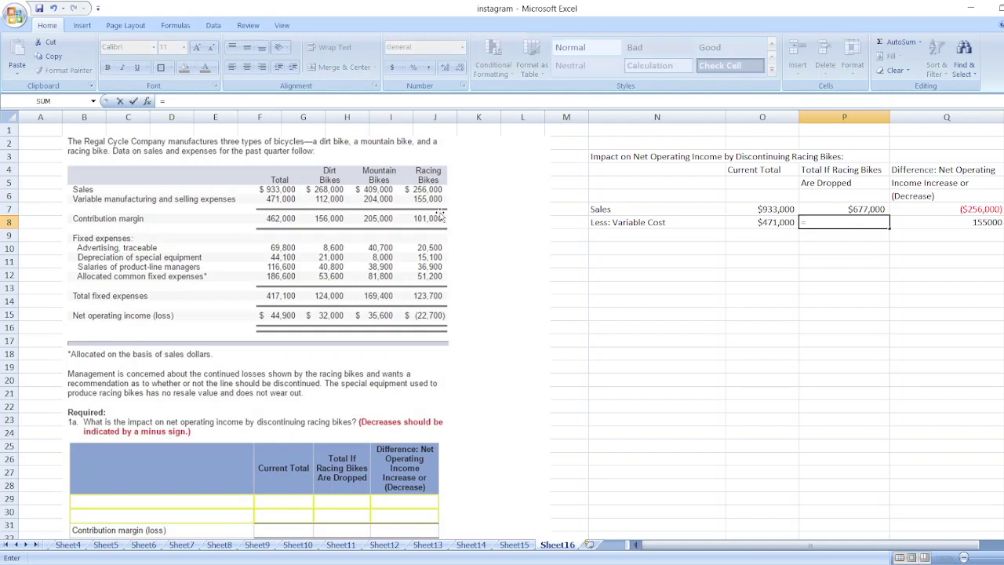
key(Left)
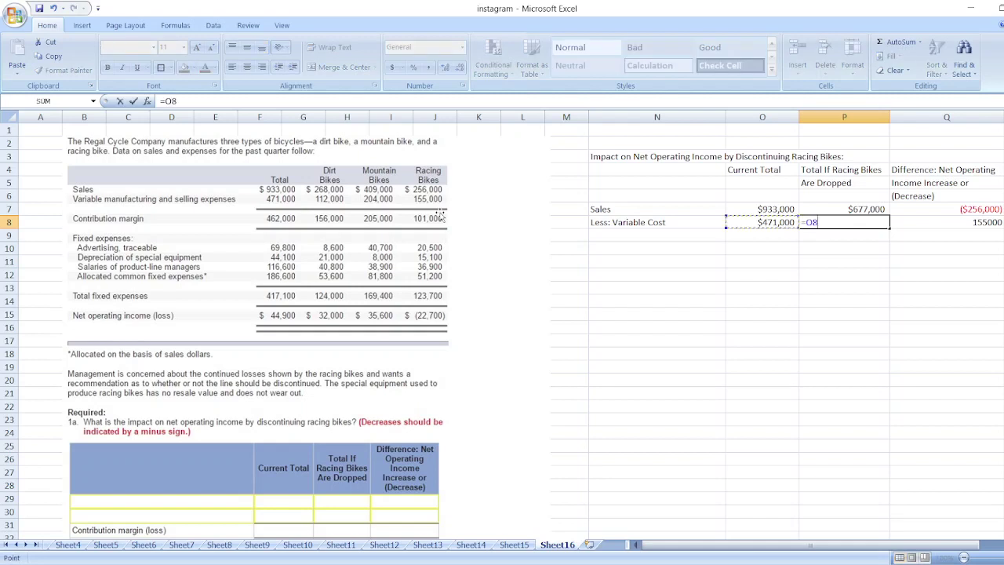
text(-)
key(Right)
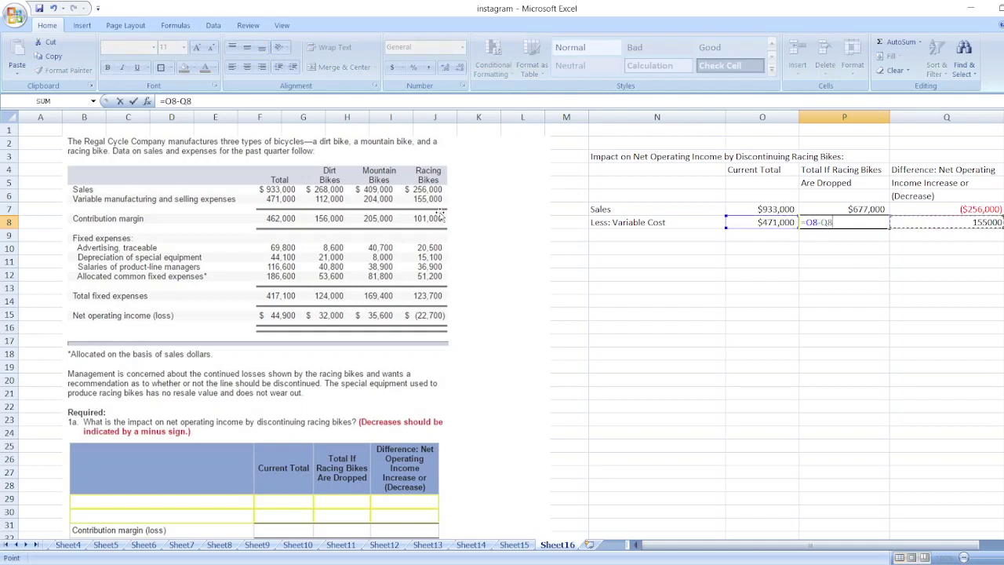
key(Return)
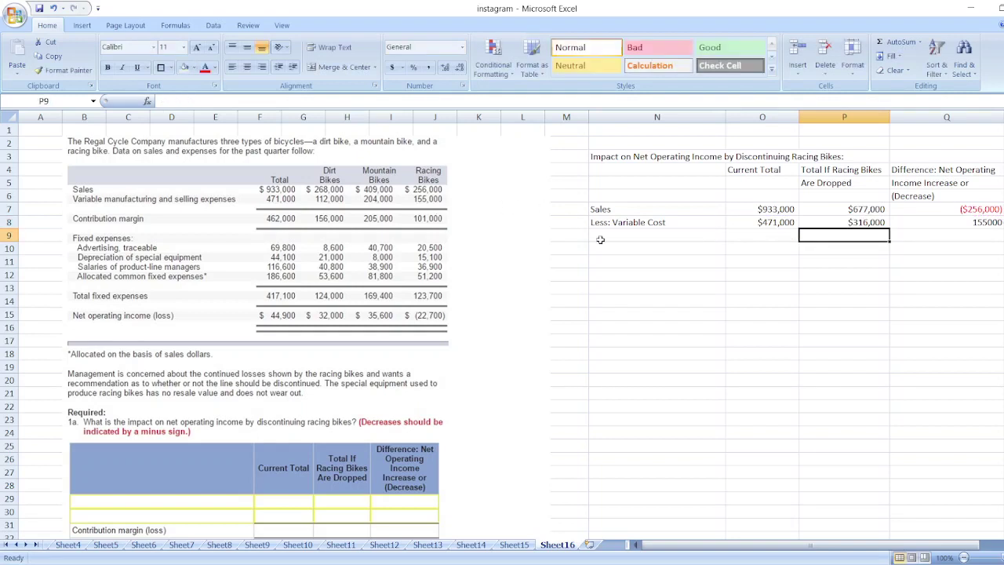
Label the row below the variable cost (N9) "Contribution Margin"
click(627, 233)
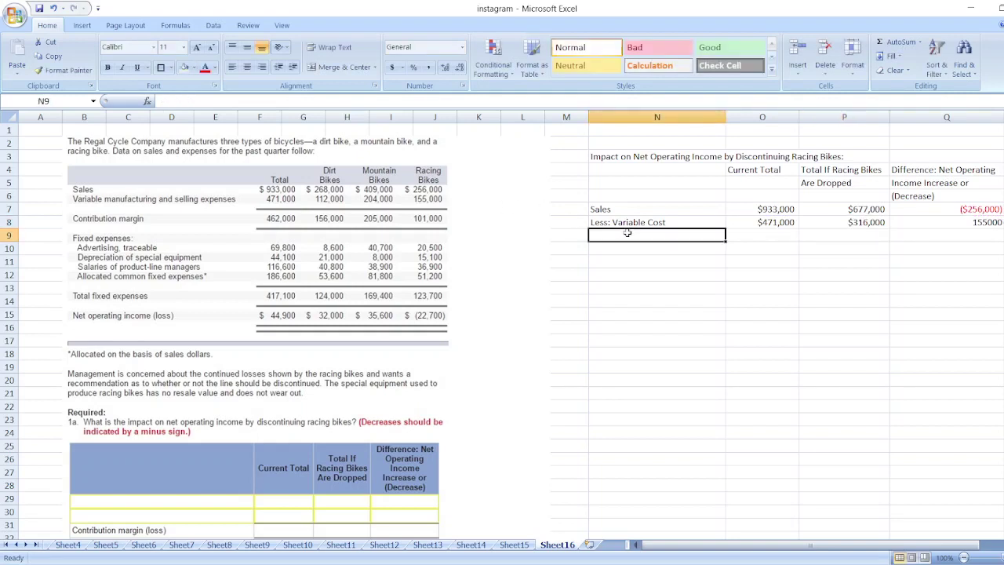
text(Contribution)
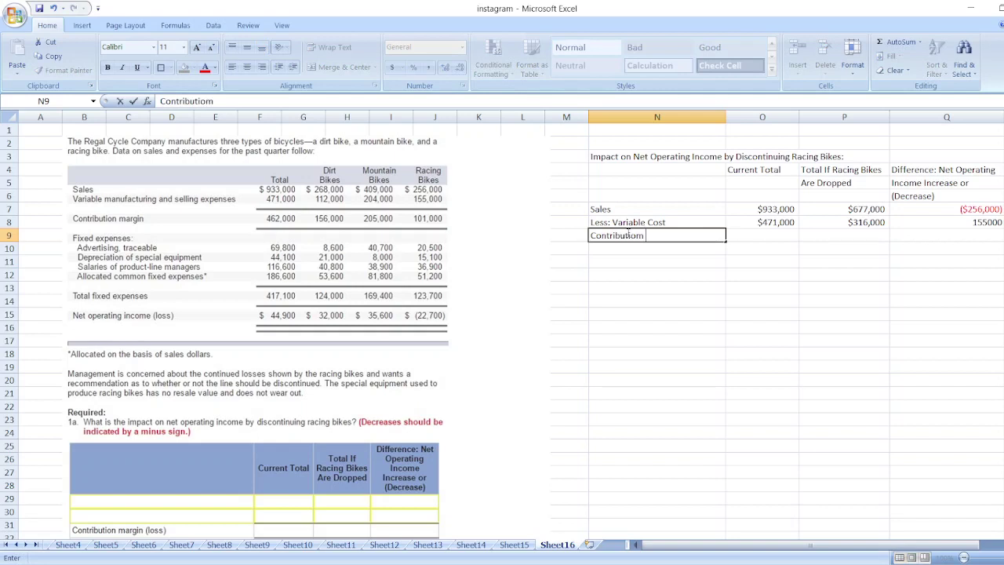
key(BackSpace)
text(n Margin)
key(Tab)
Calculate the current total contribution margin in O9 with the formula =O7-O8
text(=)
key(Up)
key(Up)
text(-)
key(Up)
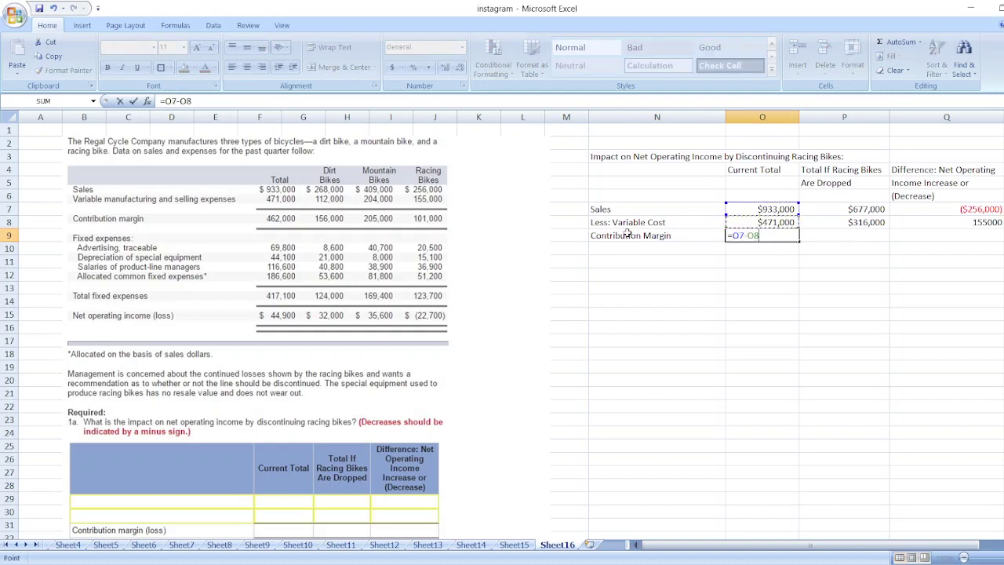
key(Return)
Copy the contribution margin formula from O9 across to P9 and Q9
key(Up)
key(ctrl+c)
key(Right)
key(ctrl+v)
key(Right)
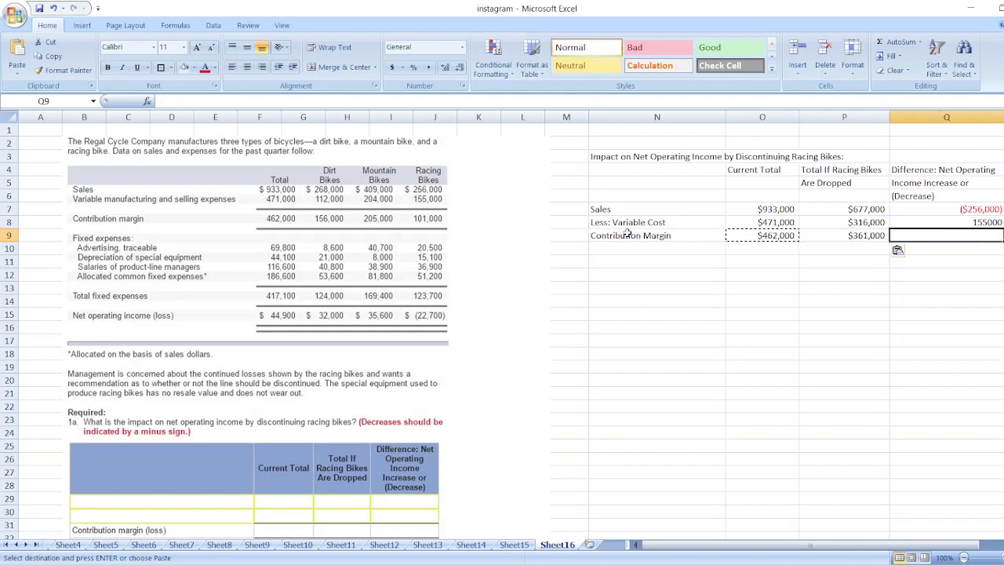
key(ctrl+v)
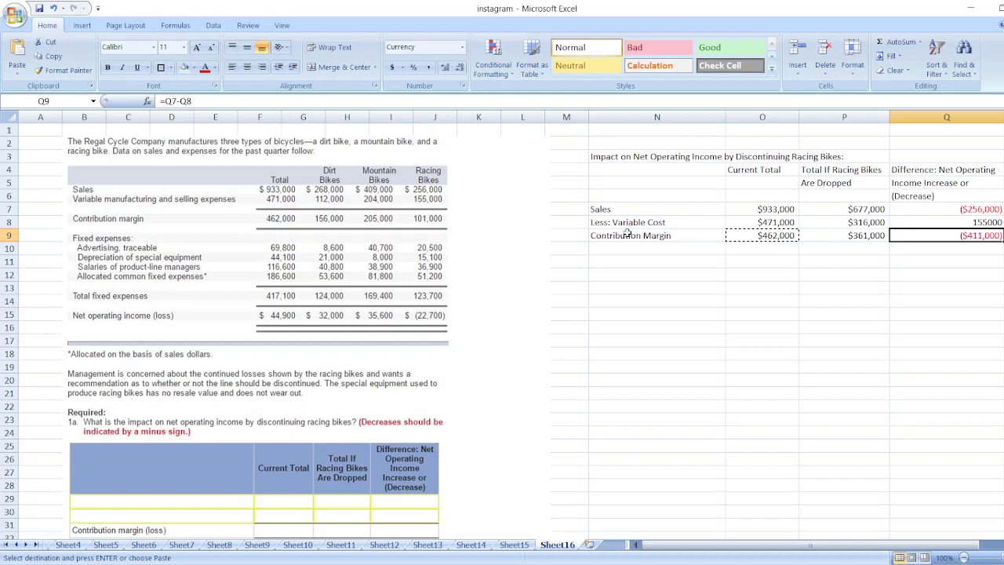
Replace the contribution margin difference formula in Q9 with =Q7+Q8
text(=)
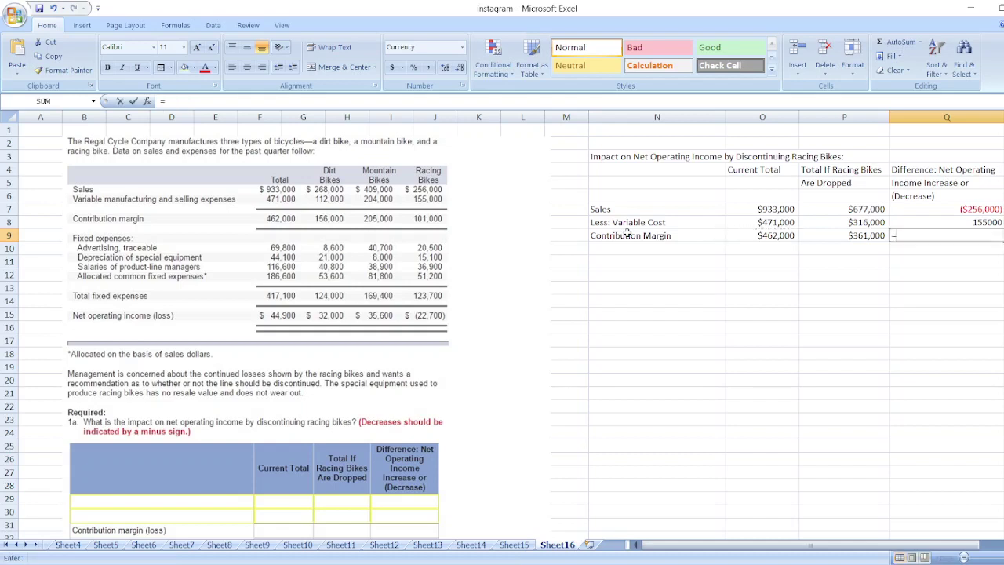
key(Up)
key(Up)
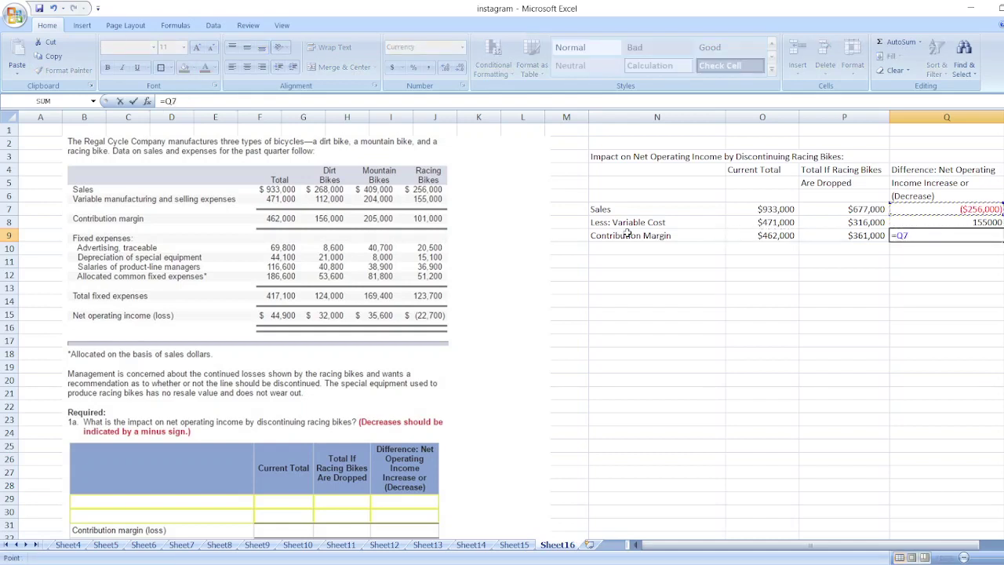
text(+)
key(Down)
key(Return)
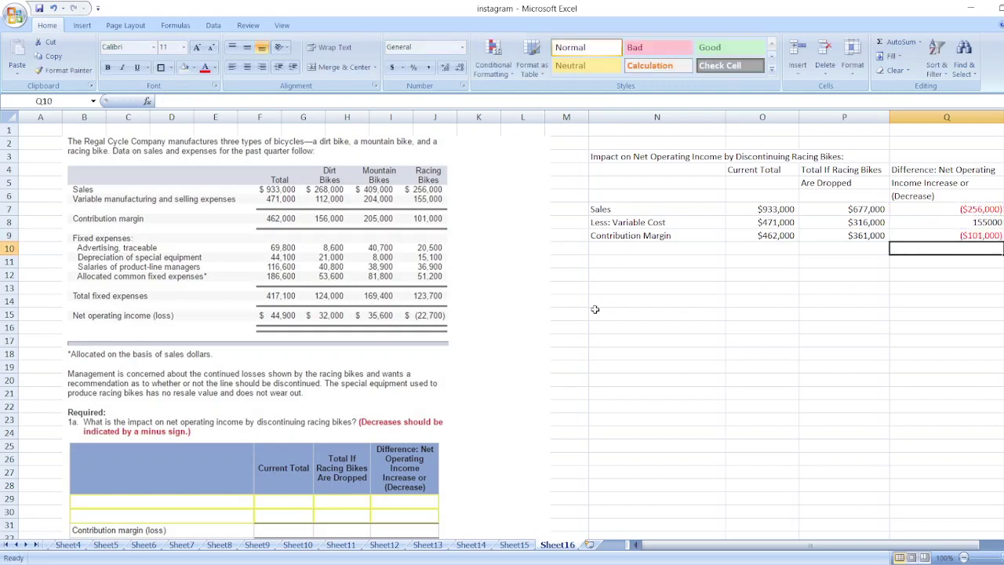
Label N10 "Fixed Expenses" and N11 "Advertising Traceable" below the contribution margin row
click(631, 248)
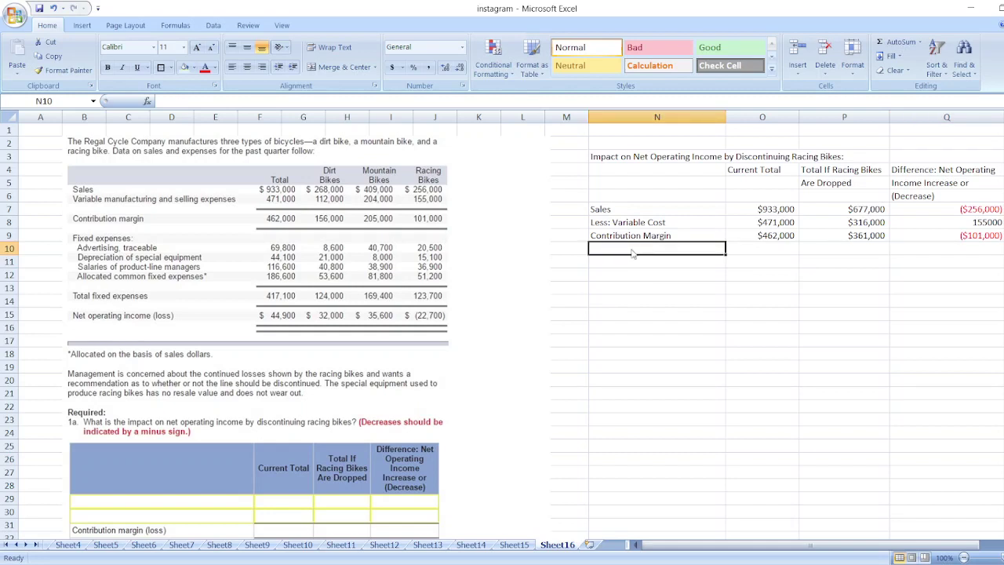
text(Fixe)
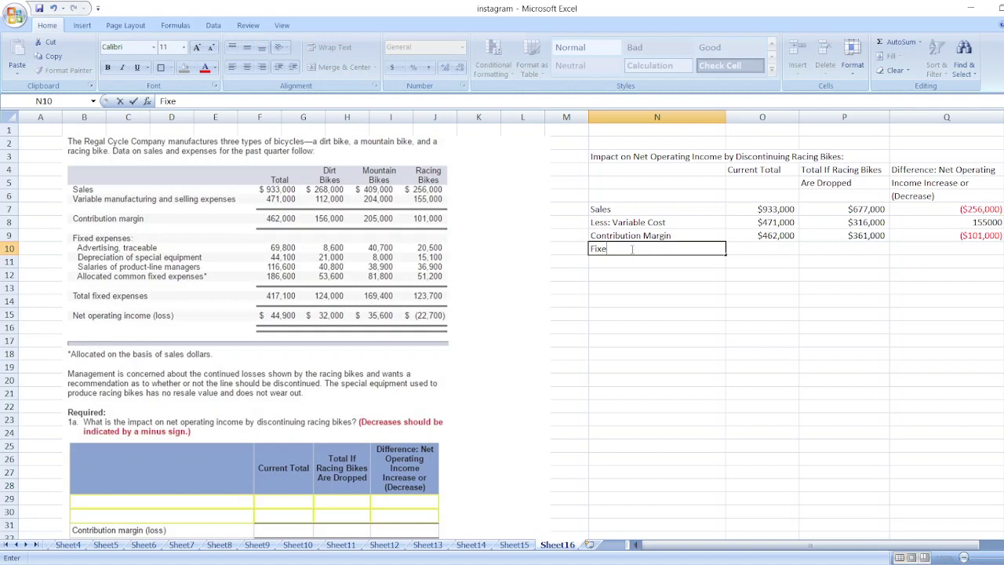
text(d Expenses)
key(Return)
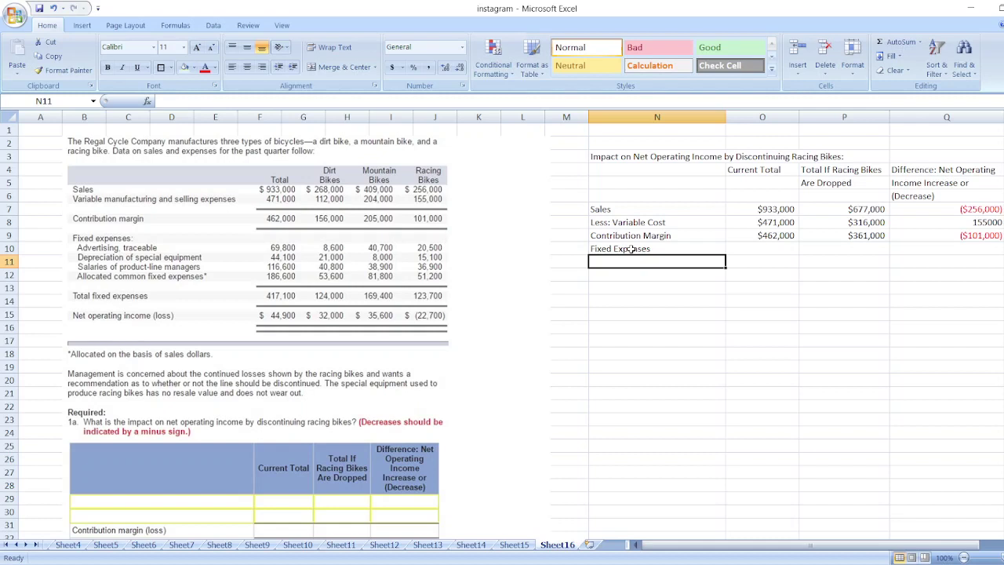
text(Advertisin)
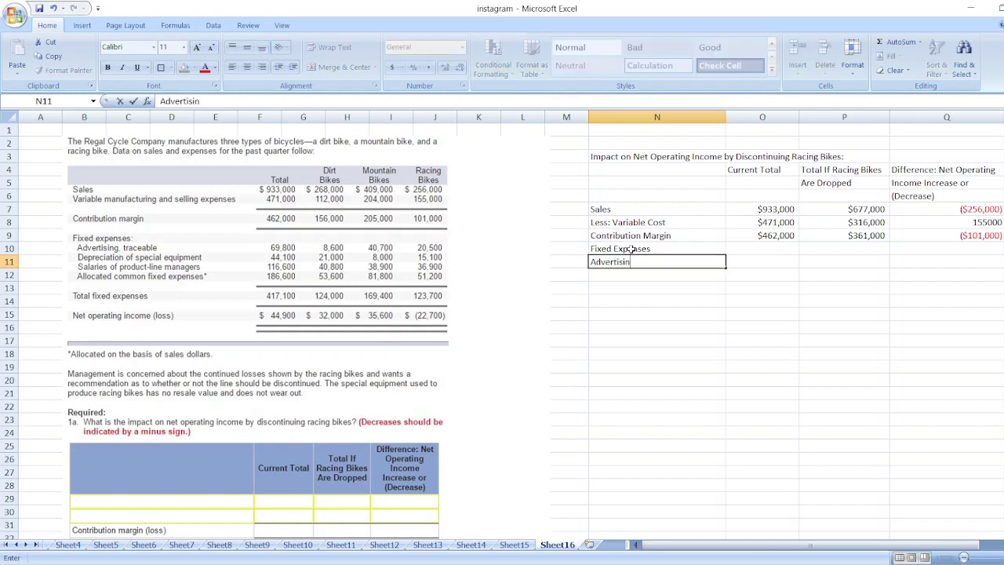
text(g Traceable)
key(Return)
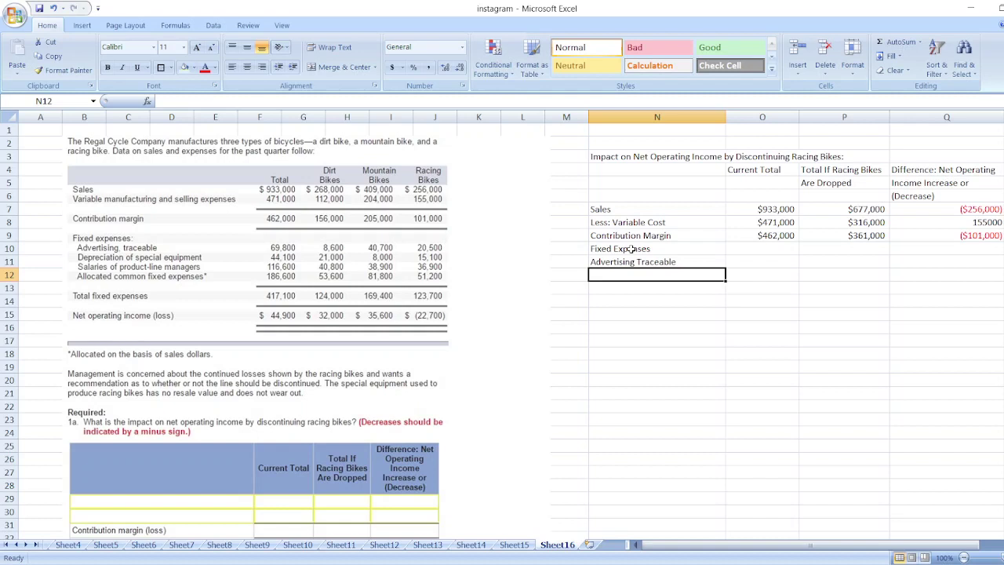
Add the fixed expense labels "Depreciation" in N12 and "Salaries of Managers" in N13
text(Depreciation)
key(Return)
text(Salaries of )
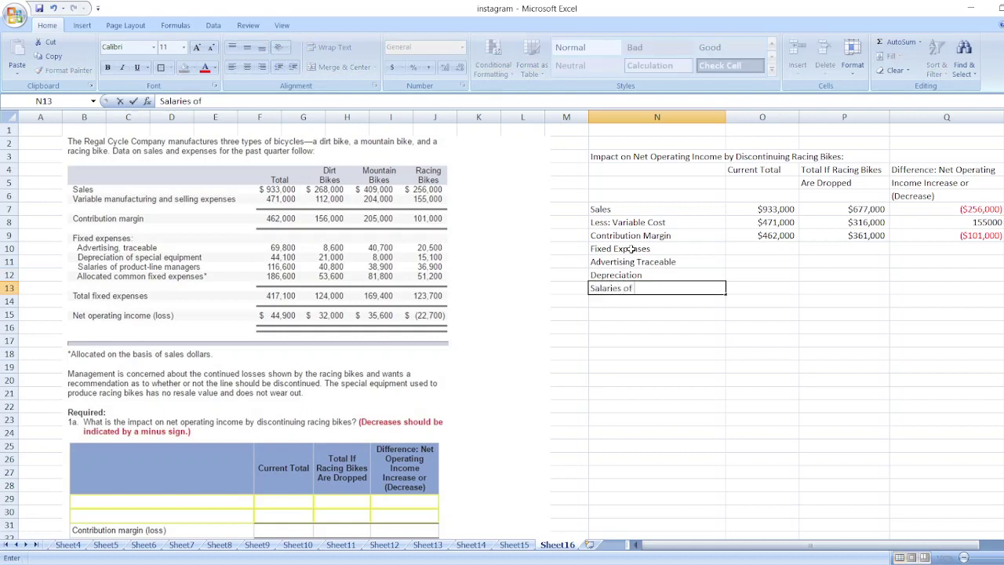
text(Managers)
key(Return)
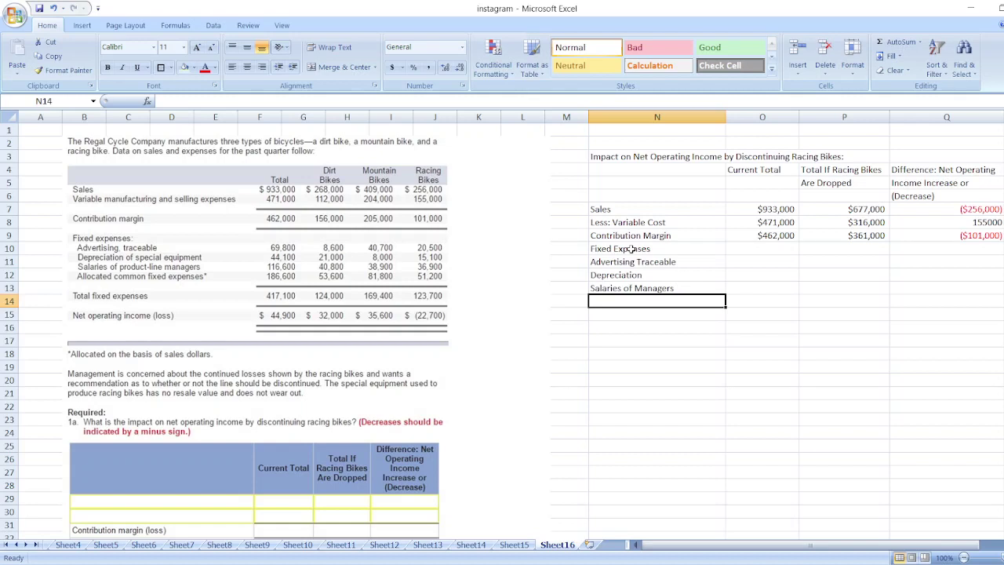
Label N14 "Allocated Common Fixed Expenses" below the managers' salaries row
text(A)
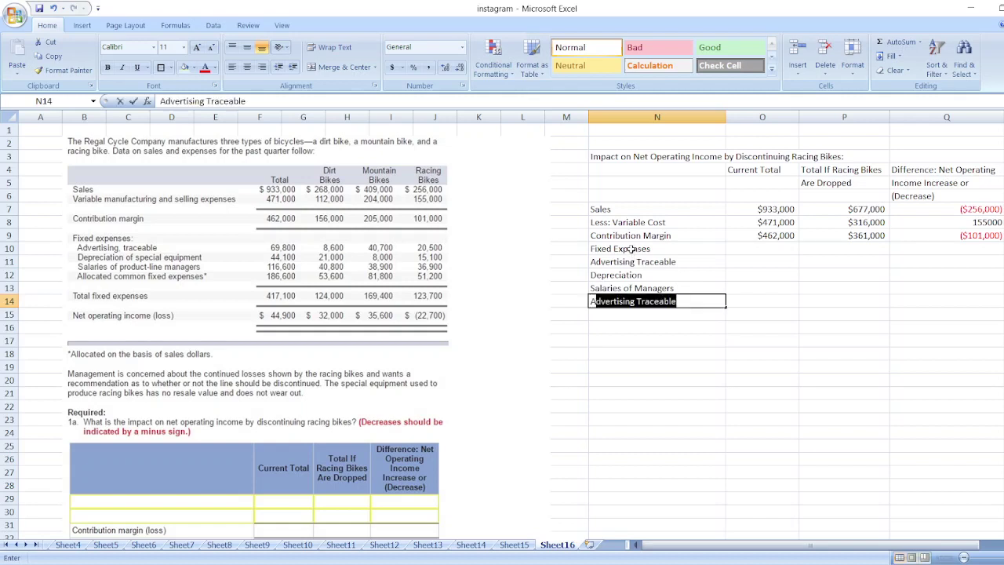
text(llocated)
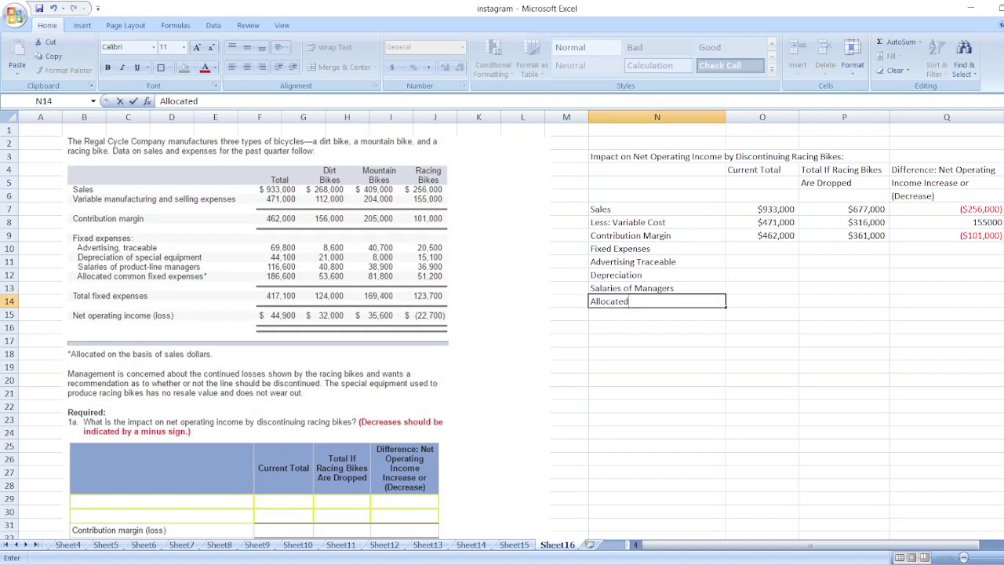
text(Common Fixed Expense)
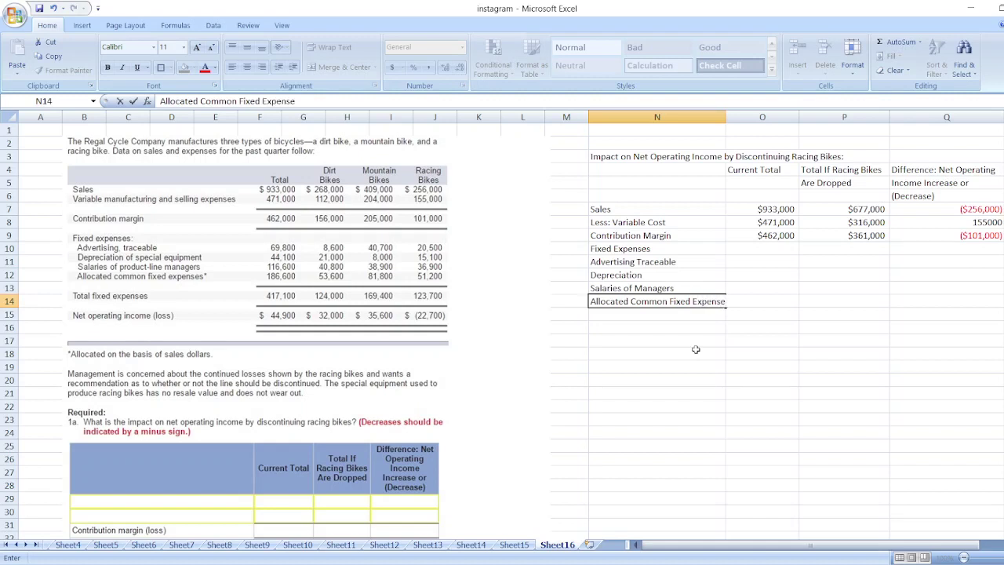
text(s)
Enter the traceable advertising amounts: 69800 as the current total in O11 and 20500 as the difference in Q11
click(758, 259)
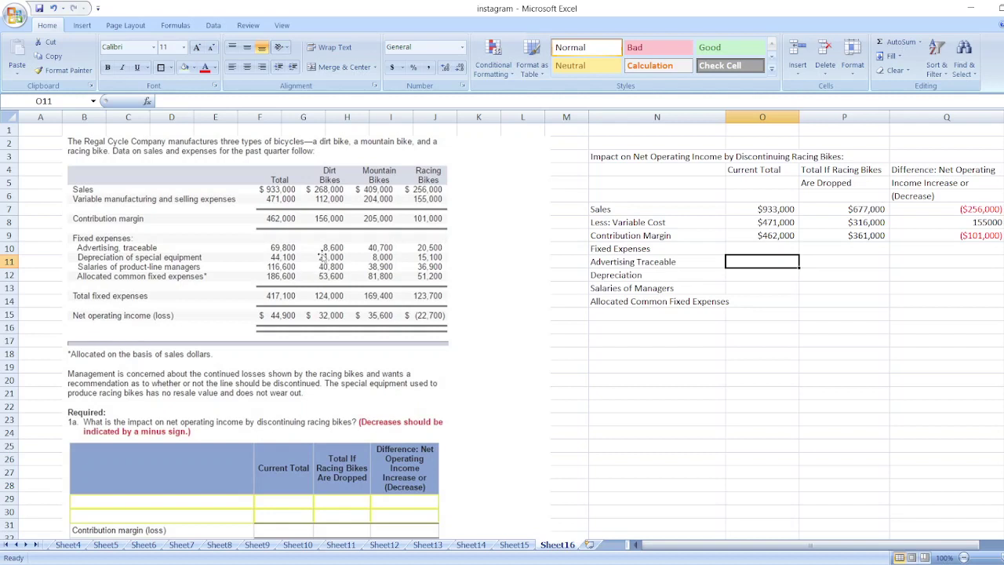
text(69800)
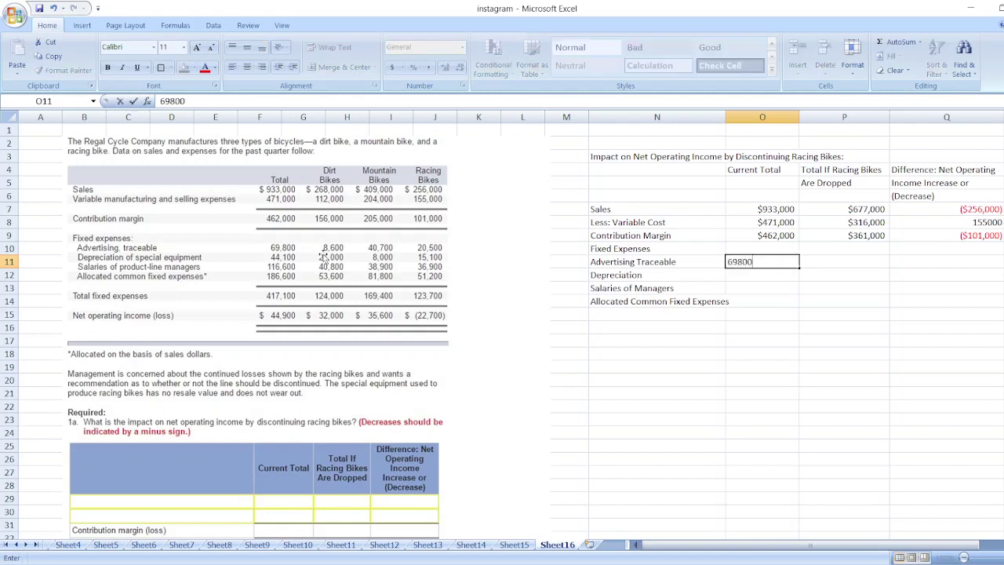
key(Tab)
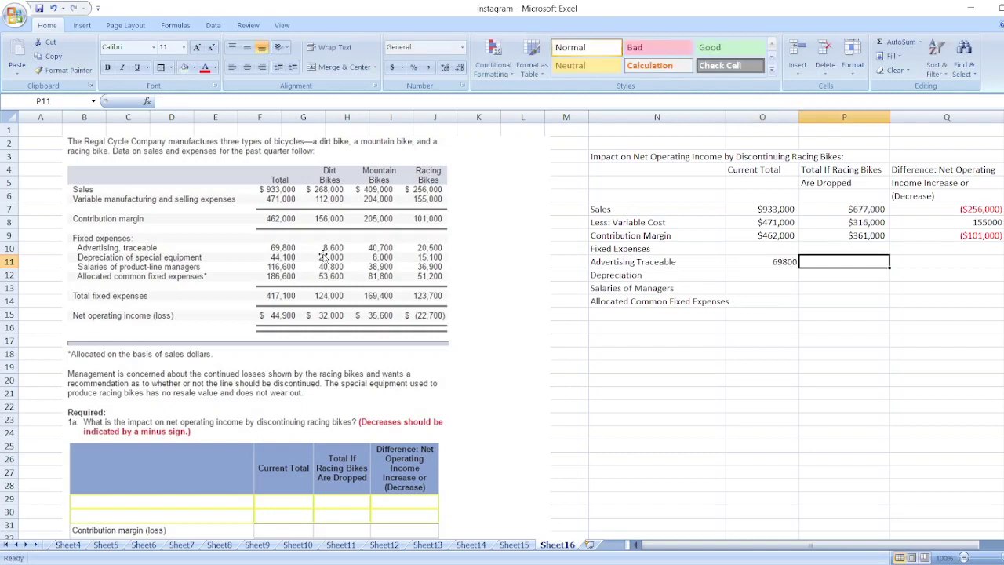
key(Tab)
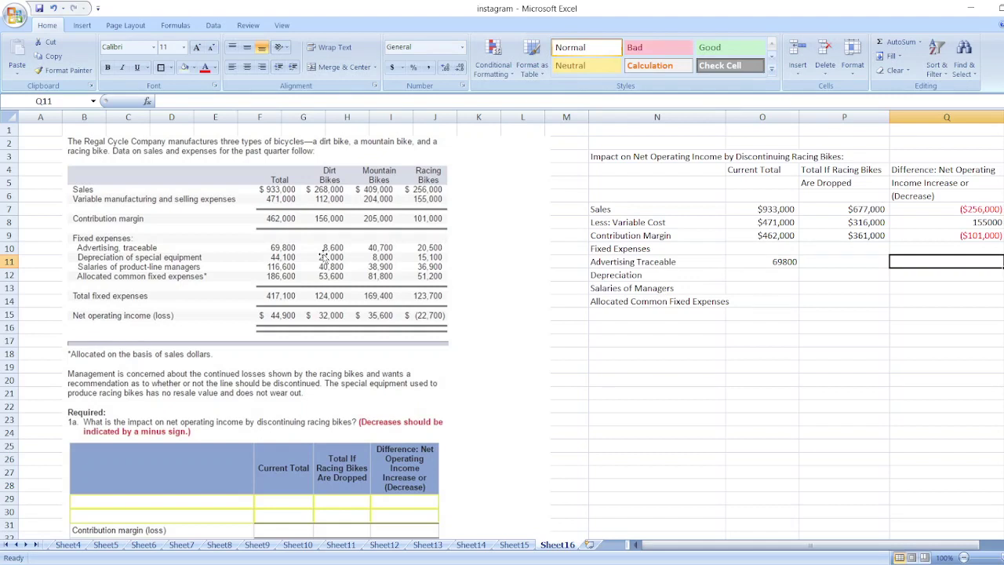
text(20500)
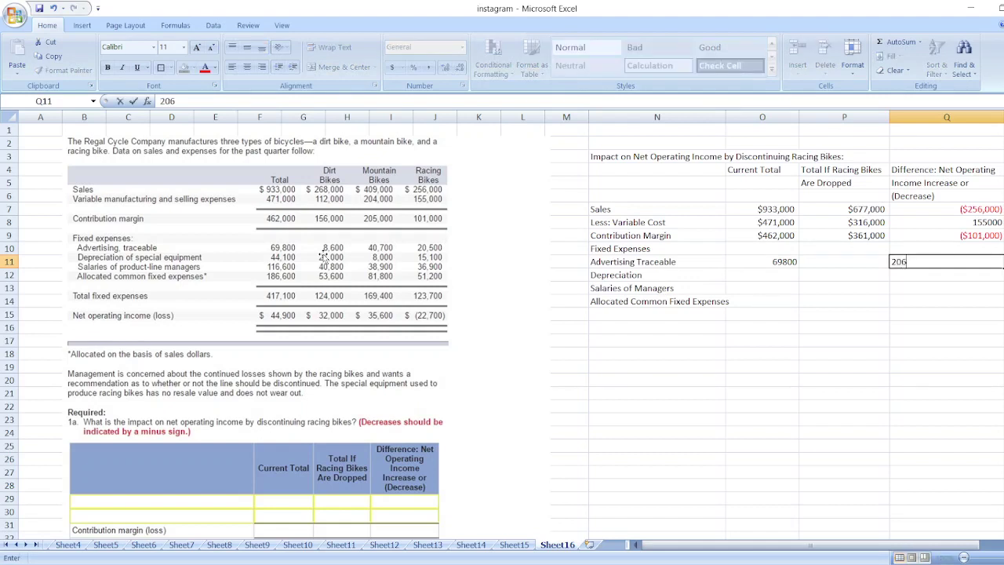
Calculate the advertising total without racing bikes in P11 with the formula =O11-Q11
key(Left)
text(=)
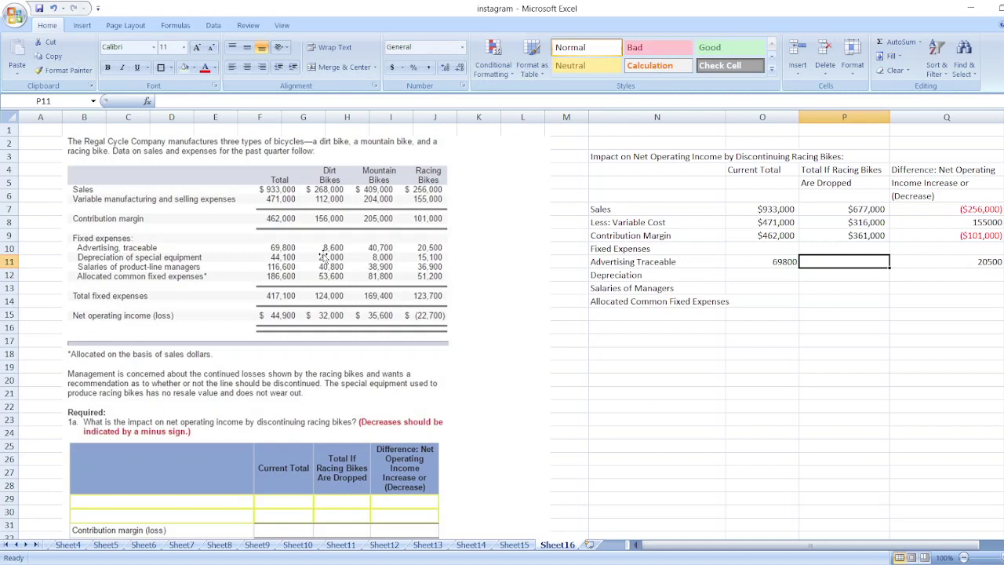
key(Left)
text(-)
key(Right)
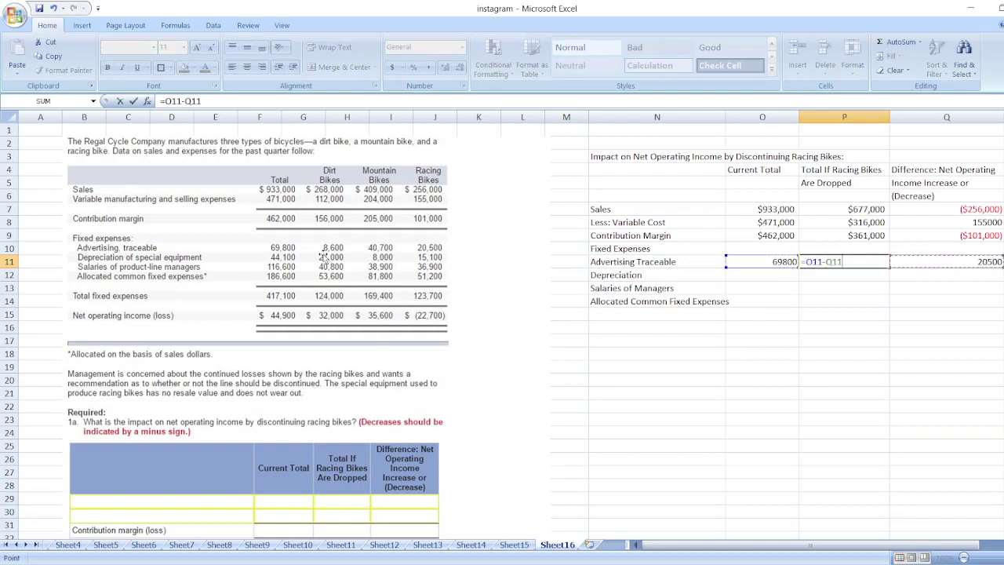
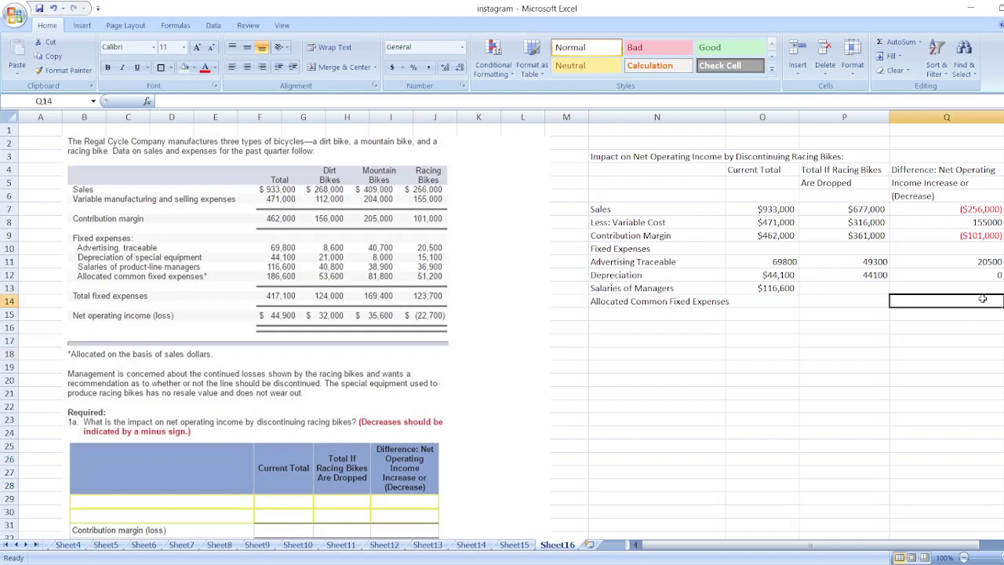
Enter 36900 as the managers' salaries difference in Q13
click(953, 280)
key(Return)
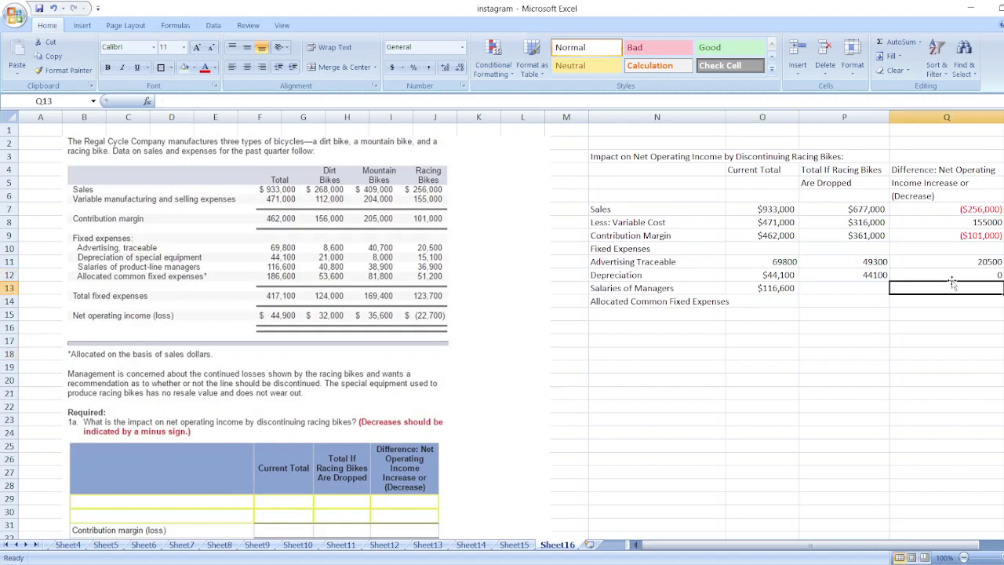
text(36900)
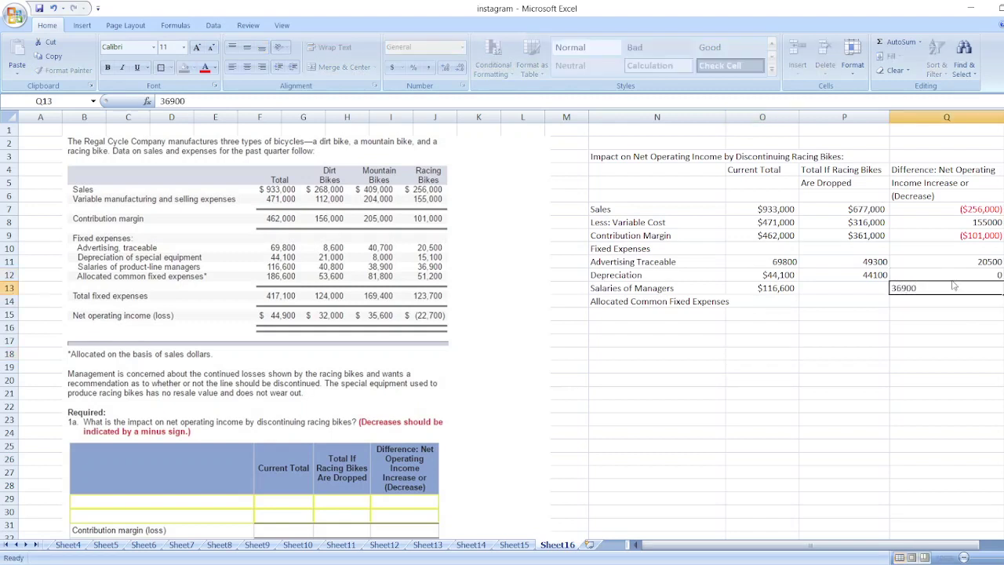
key(ctrl+Return)
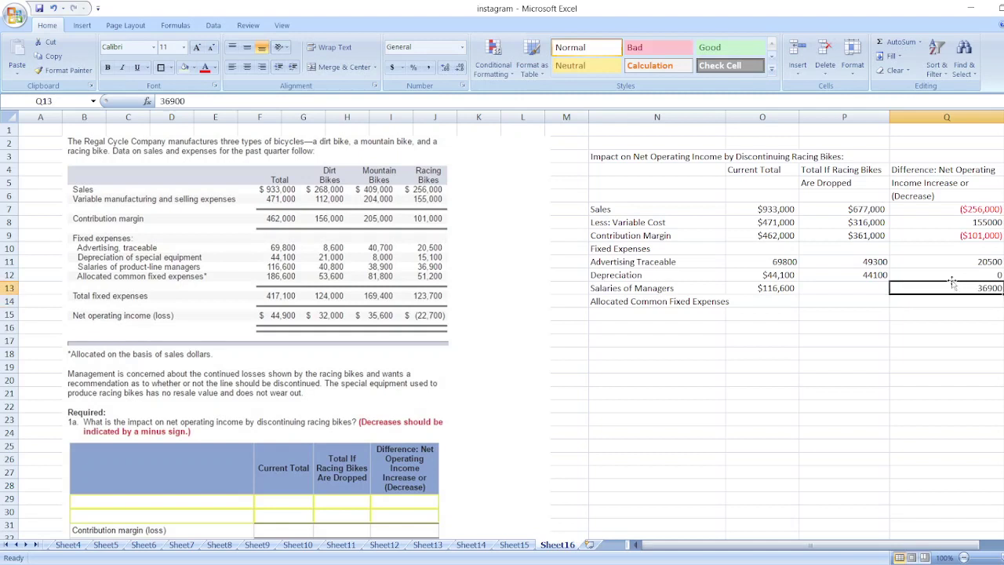
Calculate the managers' salaries without racing bikes in P13 with the formula =O13-Q13
key(Left)
text(=)
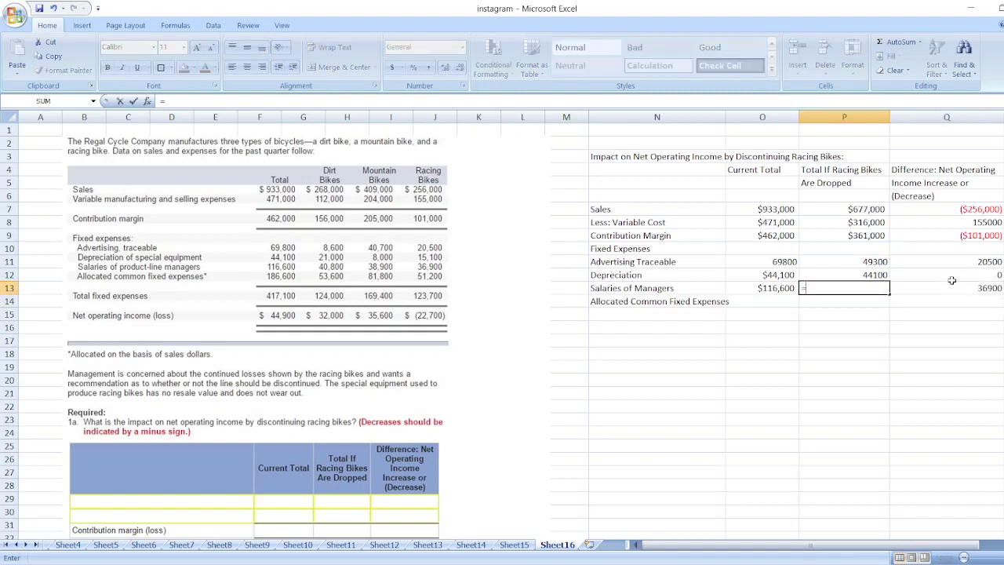
key(Left)
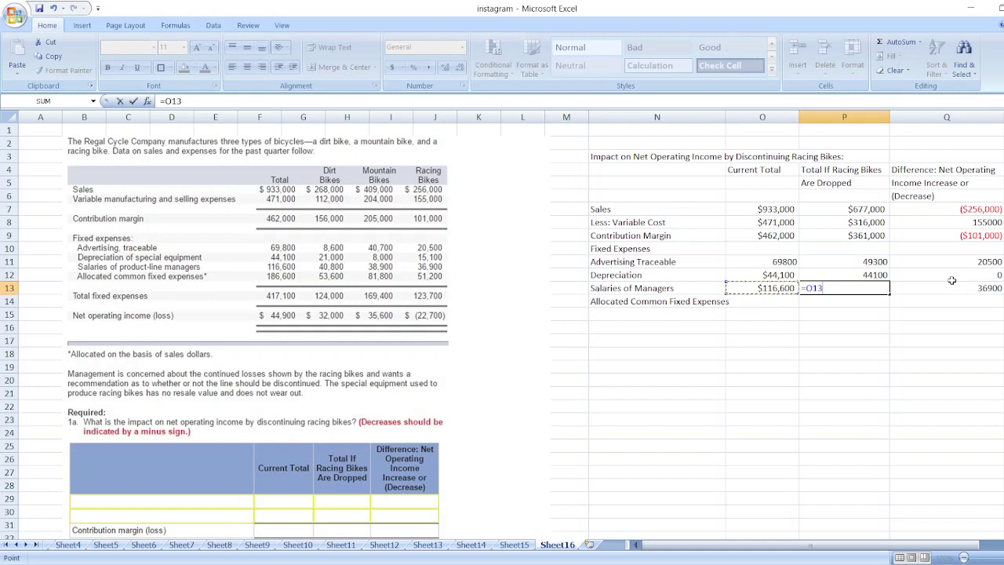
text(-)
click(952, 284)
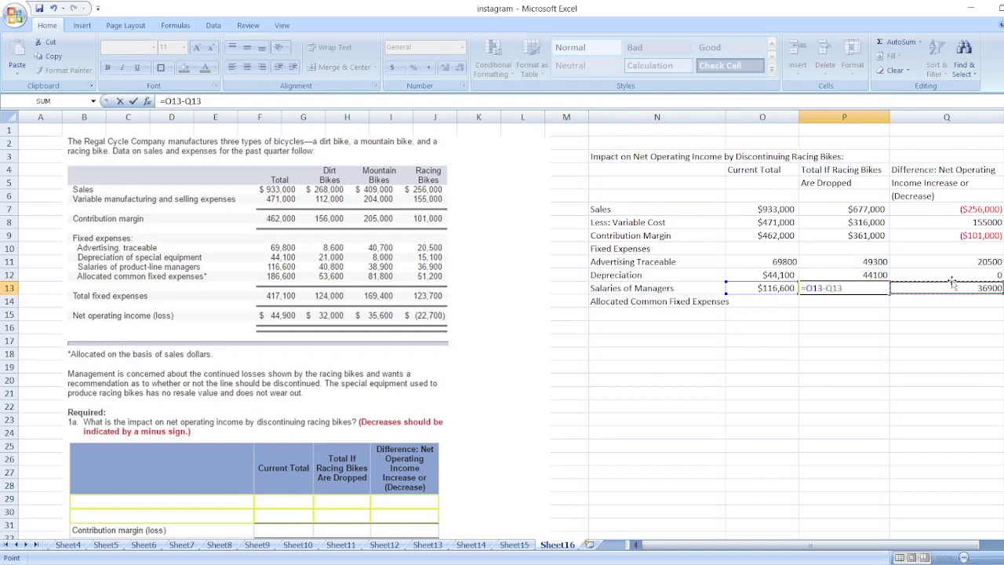
key(Return)
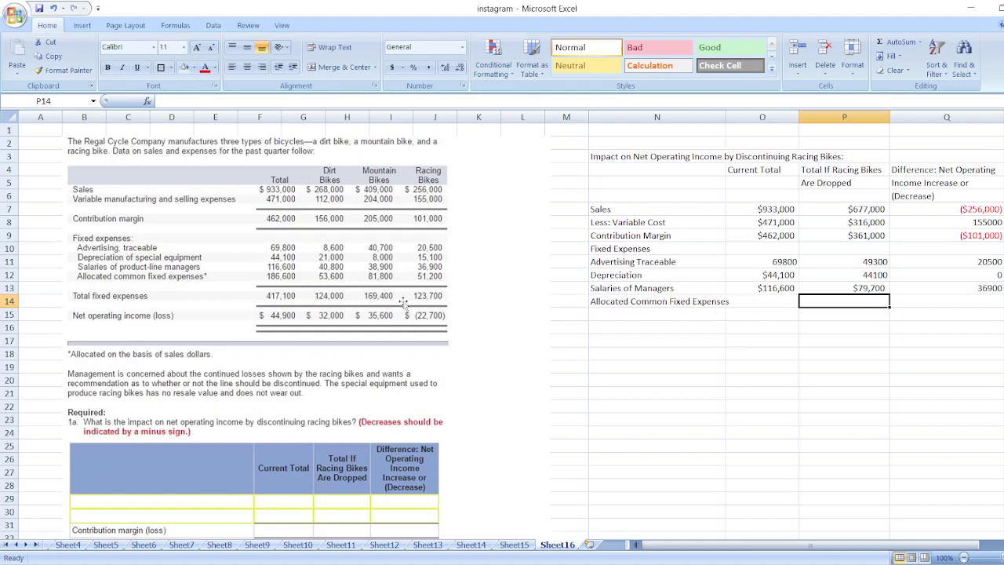
Enter 186600 as the current total of allocated common fixed expenses in O14
click(767, 290)
key(Down)
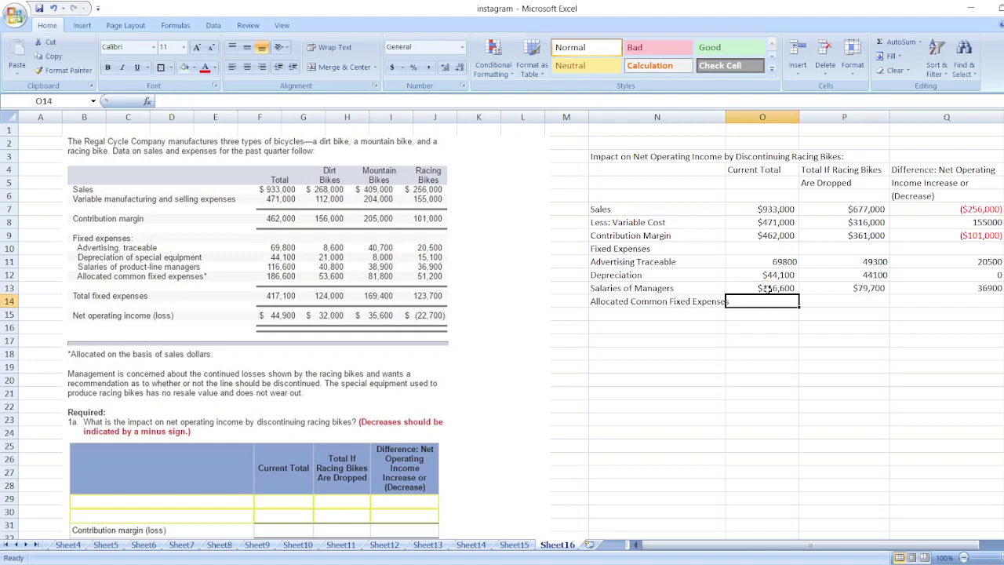
text(186600)
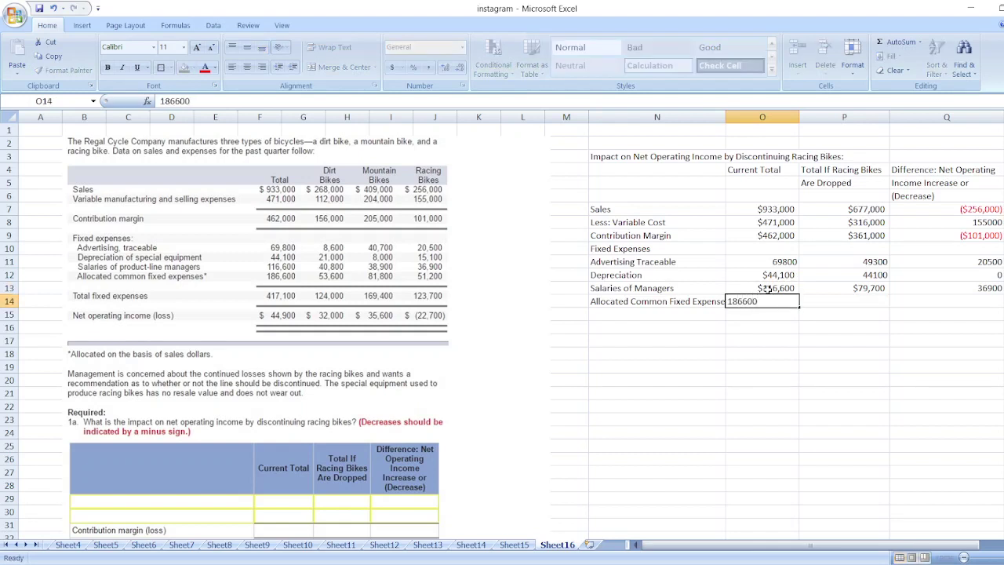
key(Return)
Carry the allocated common fixed expenses into P14 with =O14 and enter a difference of 0 in Q14
key(Right)
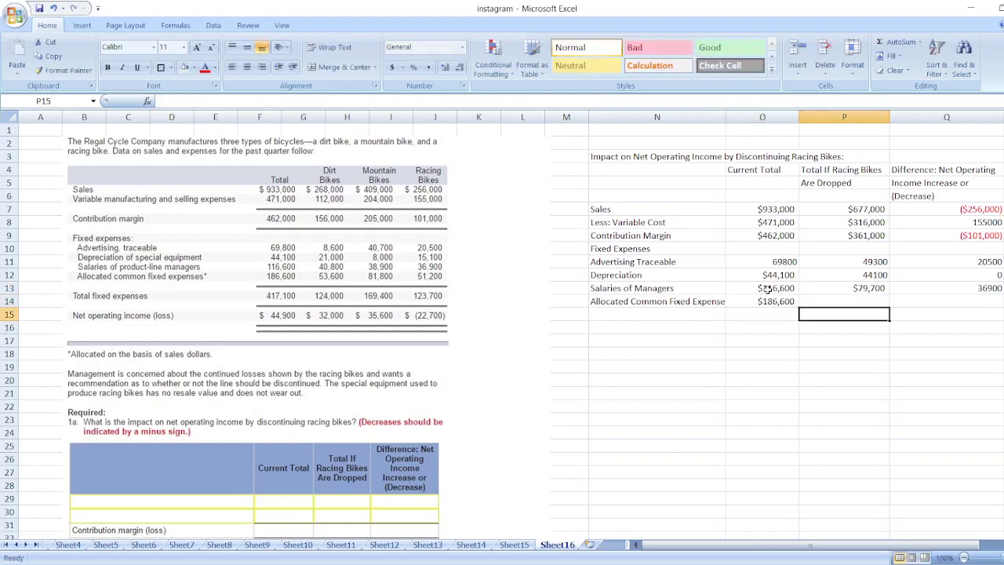
key(Up)
text(=)
key(Left)
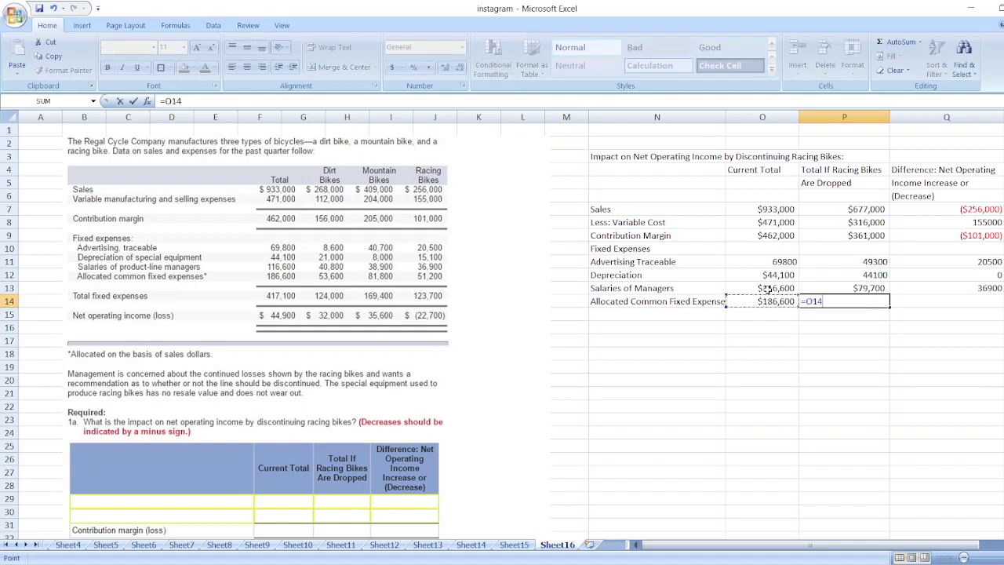
key(Tab)
text(0)
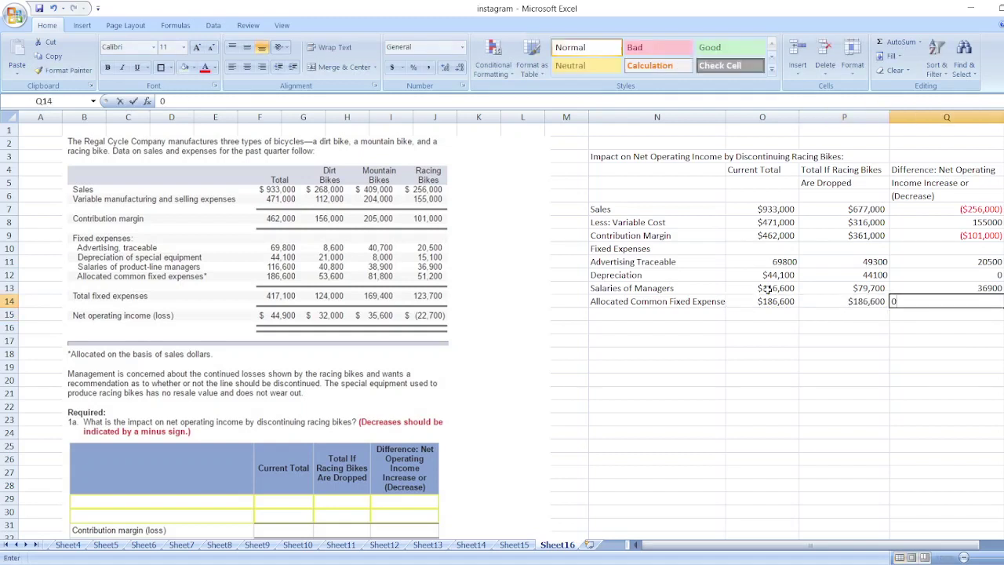
key(Return)
Label N15 "Total Fixed Expenses" below the allocated common fixed expenses row
key(Left)
key(Left)
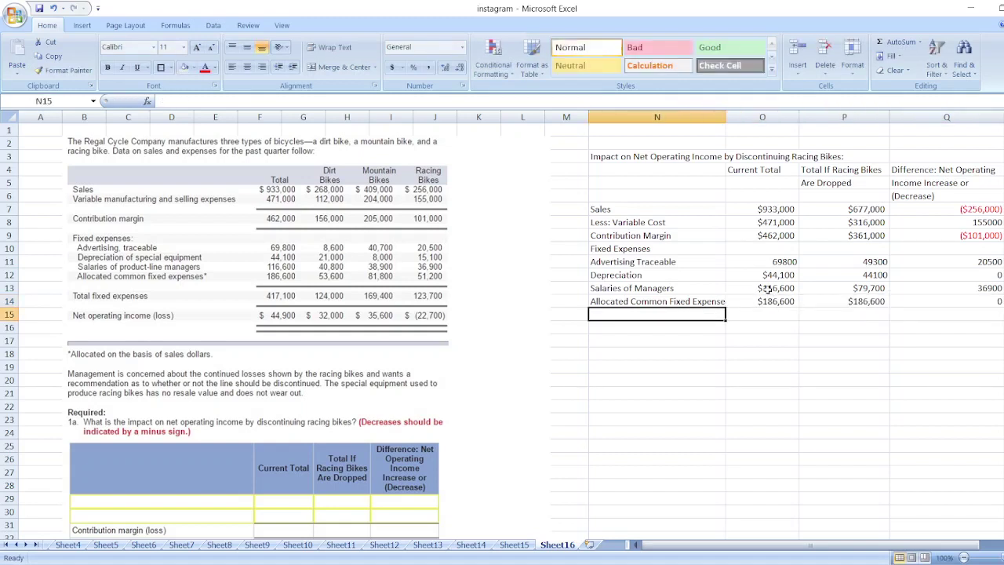
text(Tota)
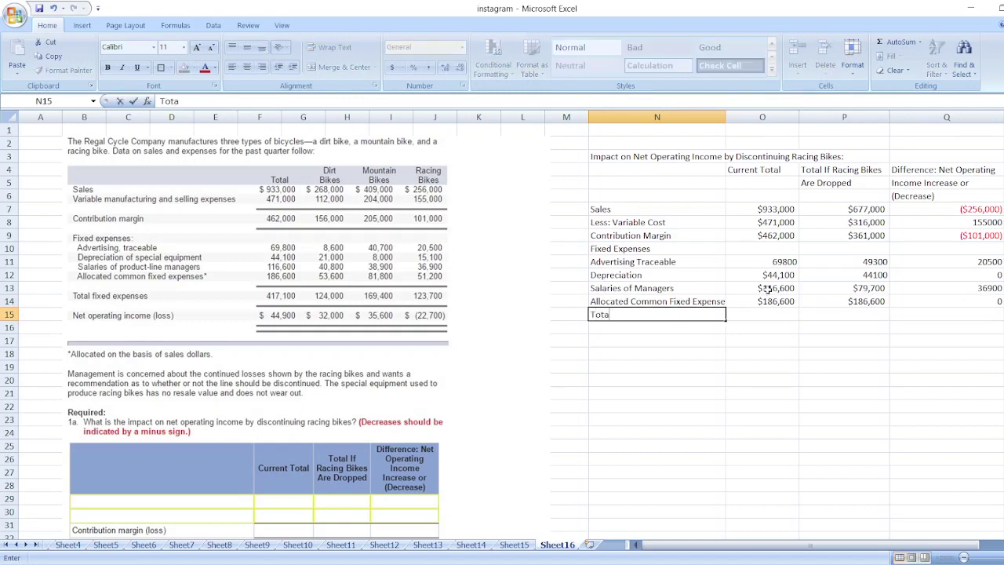
text(l Fixed Expenses)
key(Tab)
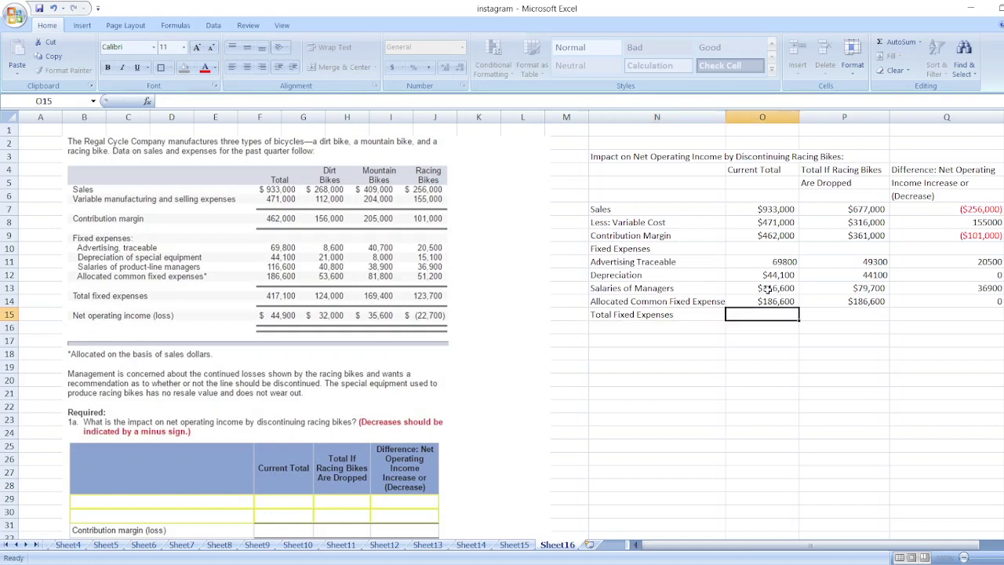
Calculate the current total fixed expenses in O15 with the formula =O11+O12+O13+O14
text(=)
key(Up)
key(Up)
key(Up)
key(Up)
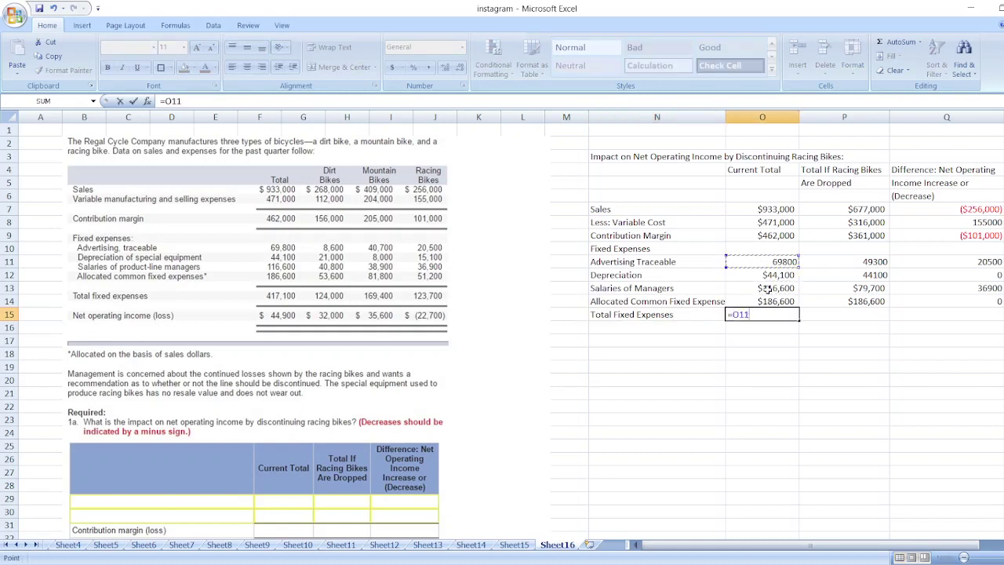
text(+)
key(Up)
key(Up)
key(Up)
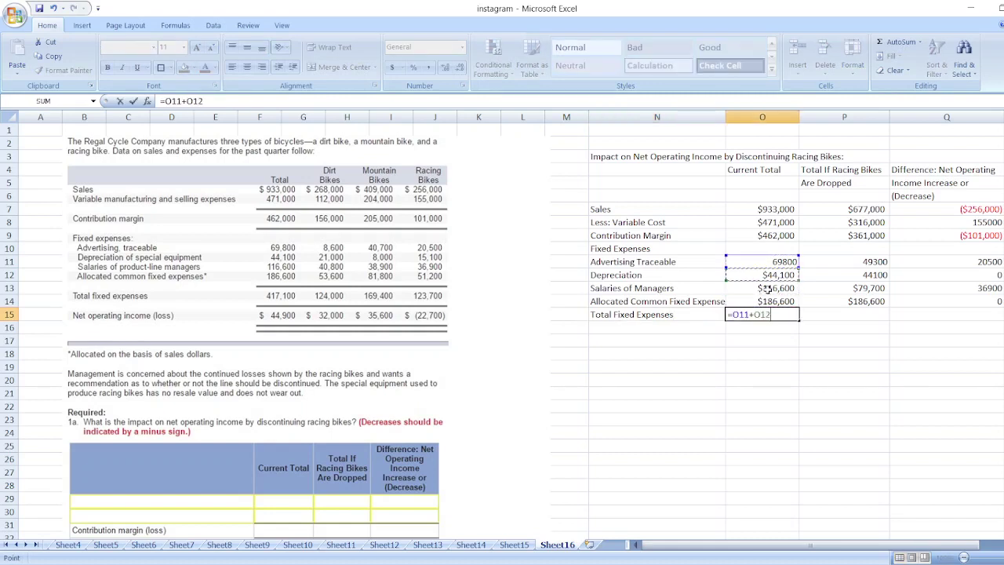
text(+)
key(Up)
click(769, 290)
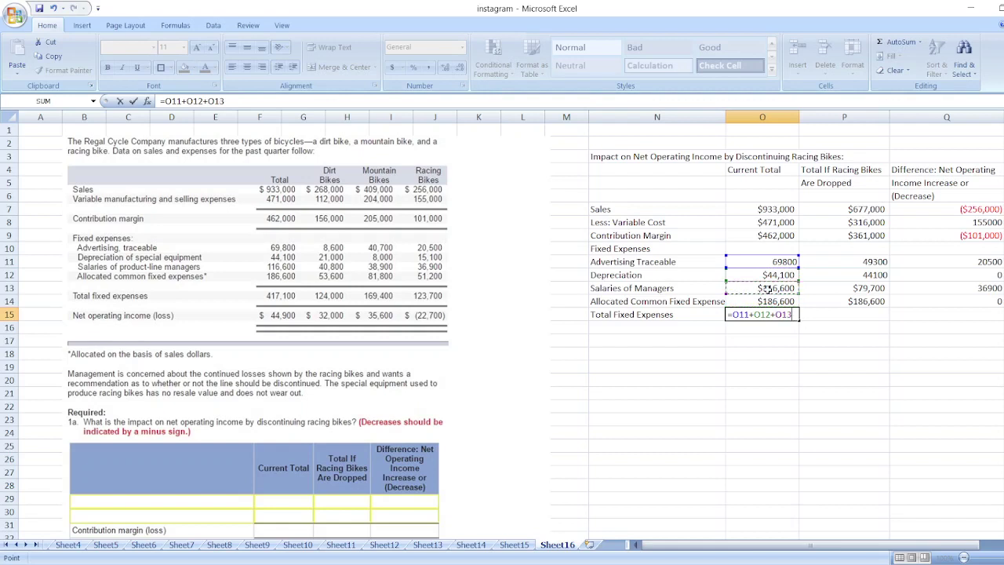
text(+)
click(773, 301)
key(ctrl+Return)
Copy the total fixed expenses formula from O15 into P15 and Q15
key(ctrl+c)
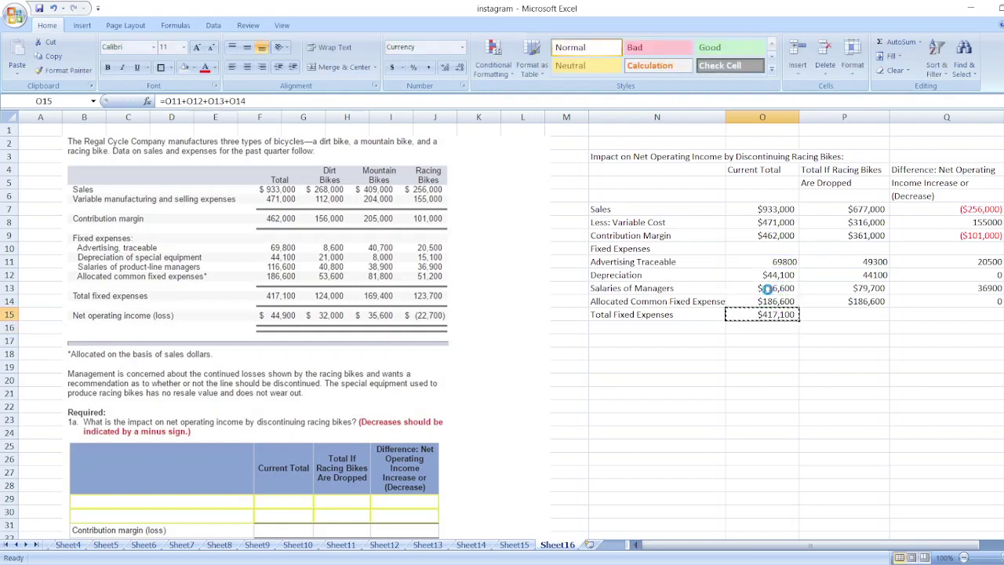
key(Right)
key(ctrl+v)
key(Right)
key(ctrl+v)
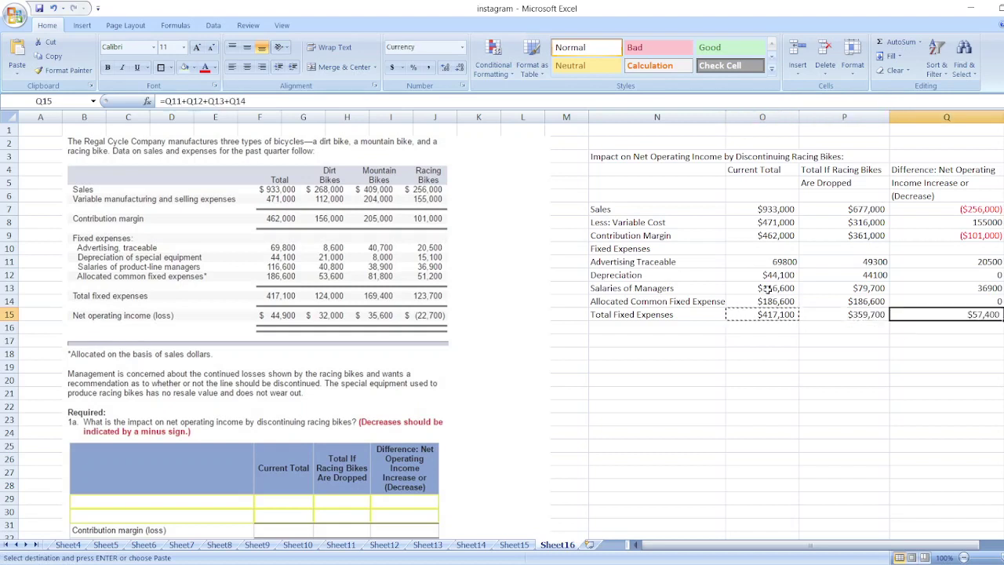
Label N16 "Net Operating Income" below the total fixed expenses row
key(Down)
key(Left)
key(Left)
key(Left)
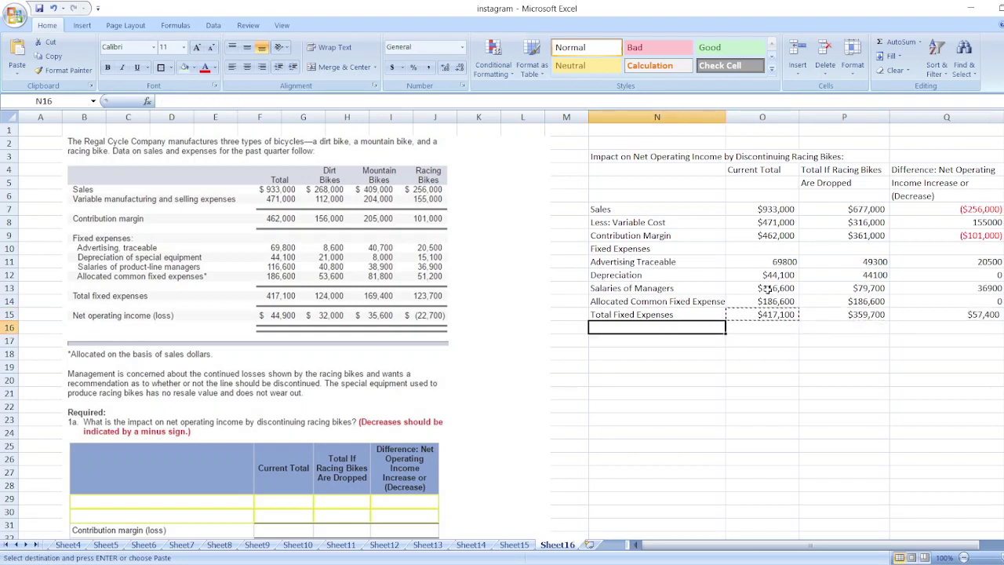
text(Net)
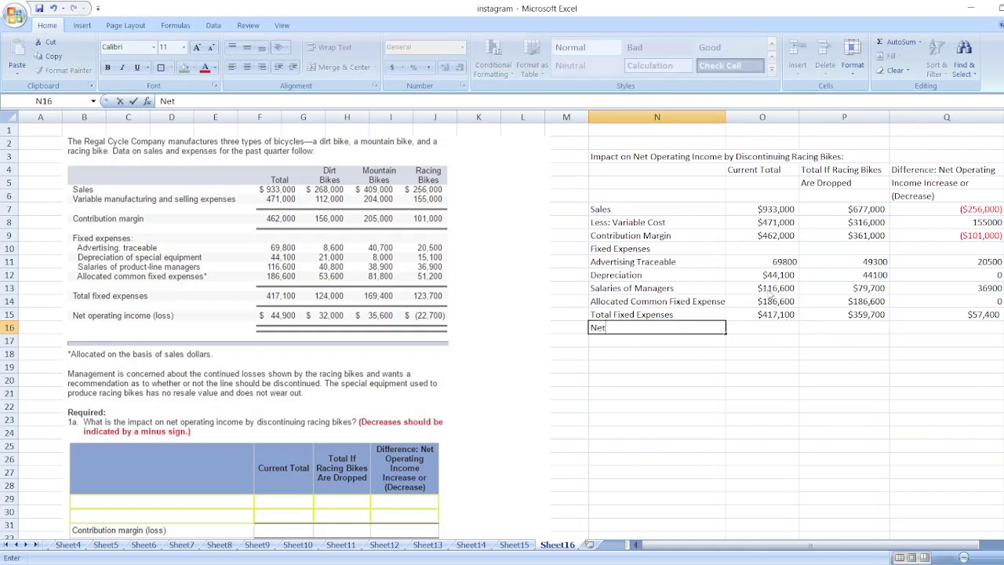
text( Operating Income)
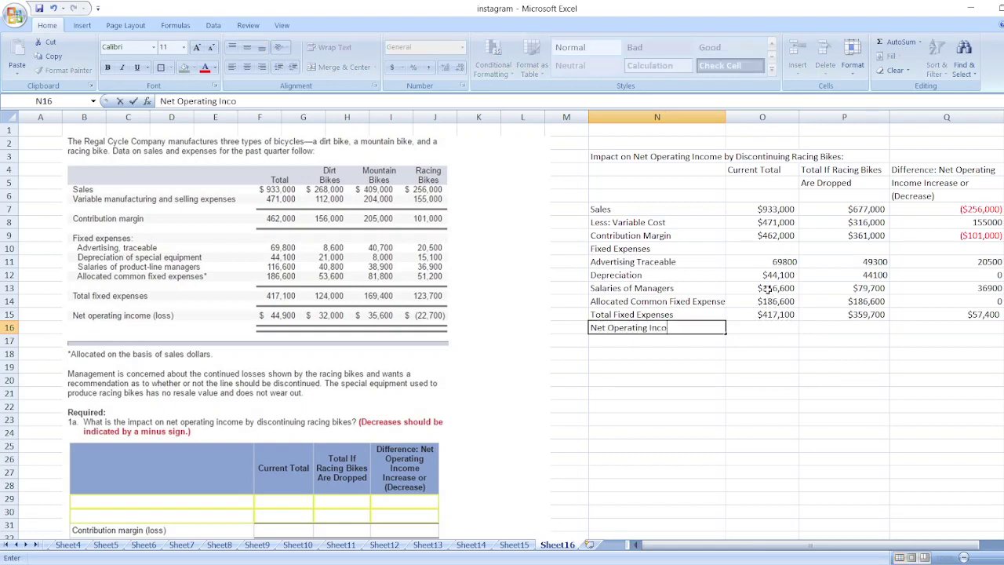
key(Tab)
Calculate the current net operating income in O16 with the formula =O9-O15
text(=)
key(Up)
key(Up)
key(Up)
key(Up)
key(Up)
key(Up)
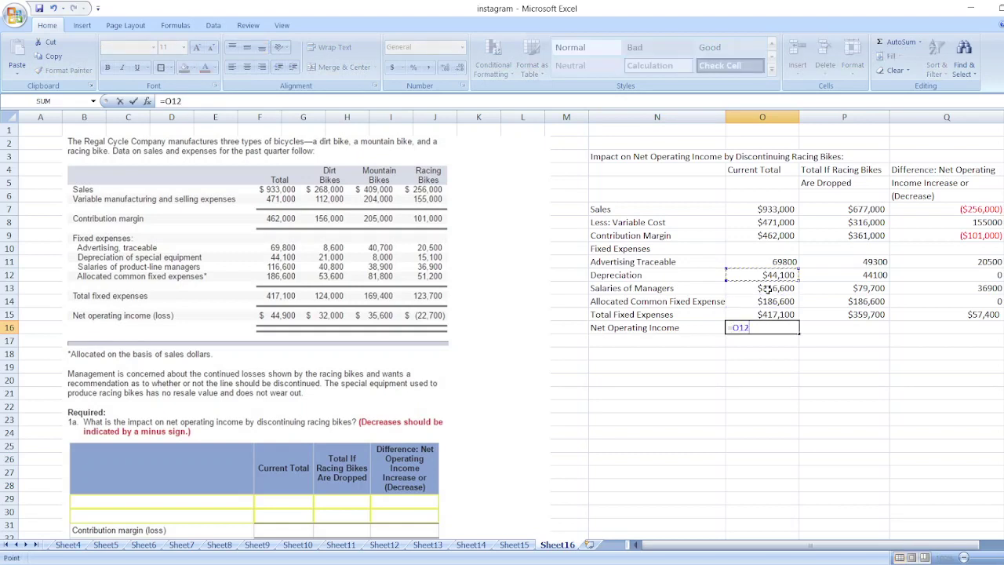
key(Up)
text(-)
key(Up)
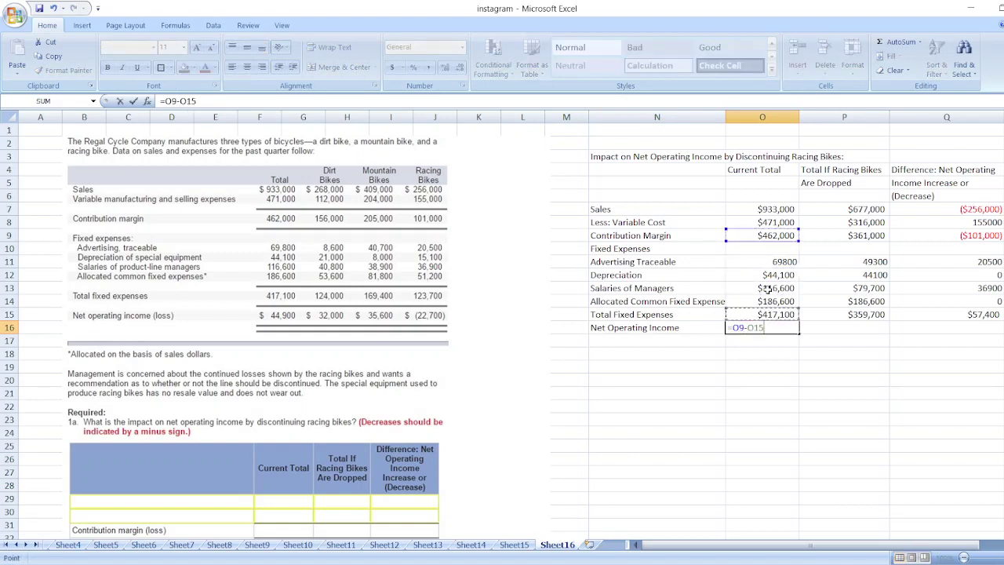
key(Return)
Copy the net operating income formula from O16 into P16 and Q16
key(Up)
key(ctrl+c)
key(Right)
key(ctrl+v)
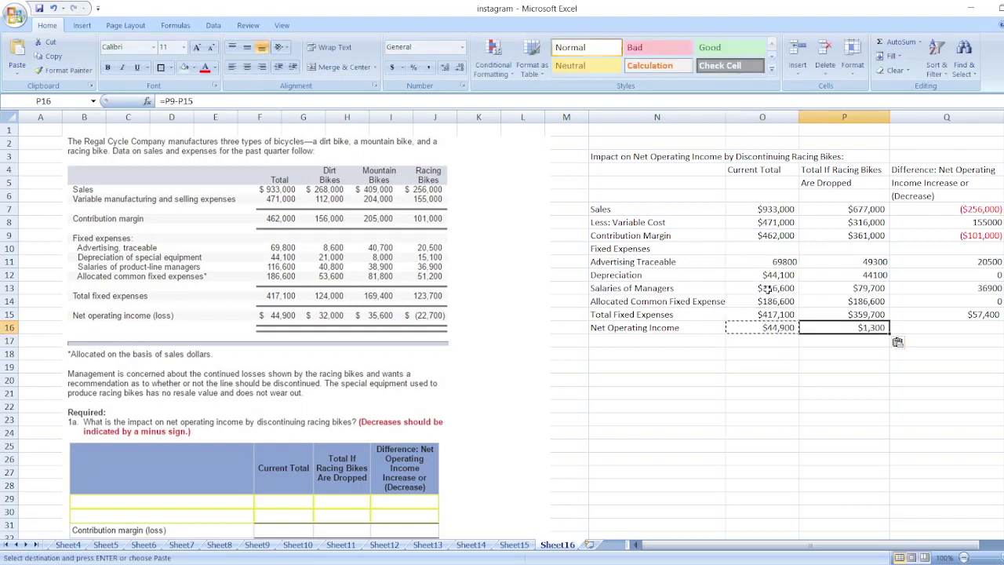
key(Right)
key(ctrl+v)
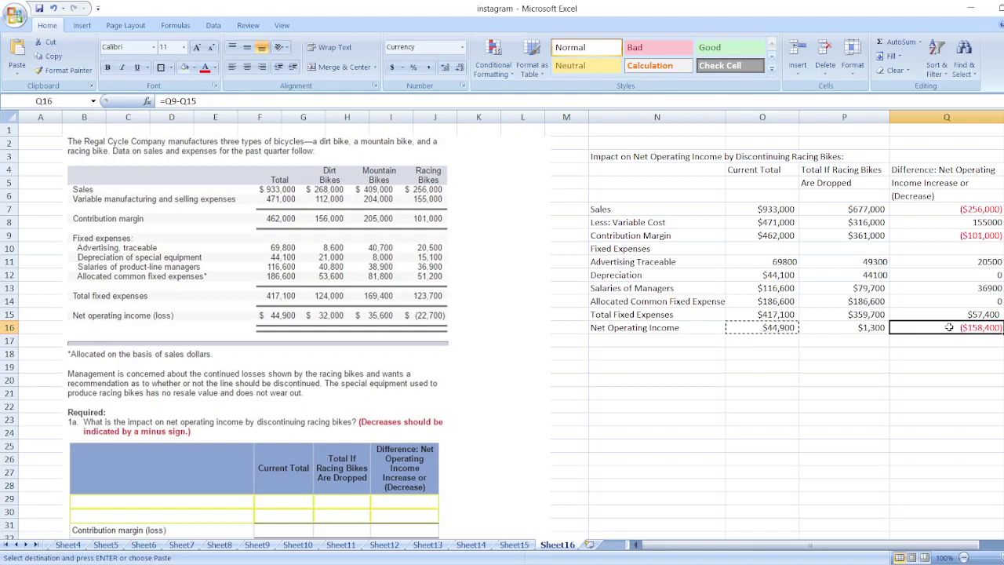
Replace the formula in Q16 with =Q9+Q15 to add the contribution margin and total fixed expenses differences
text(=)
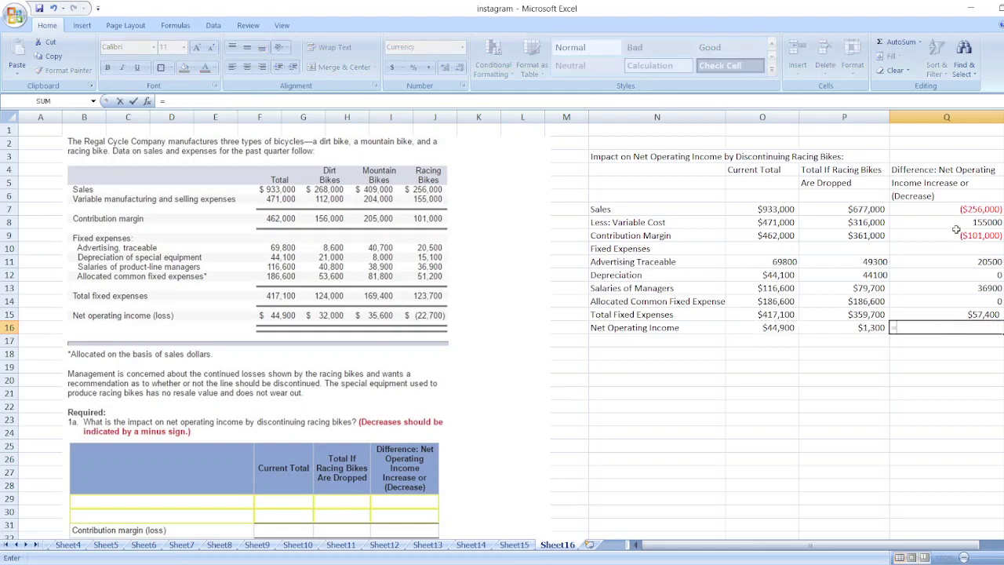
click(961, 234)
text(-Q15)
key(Return)
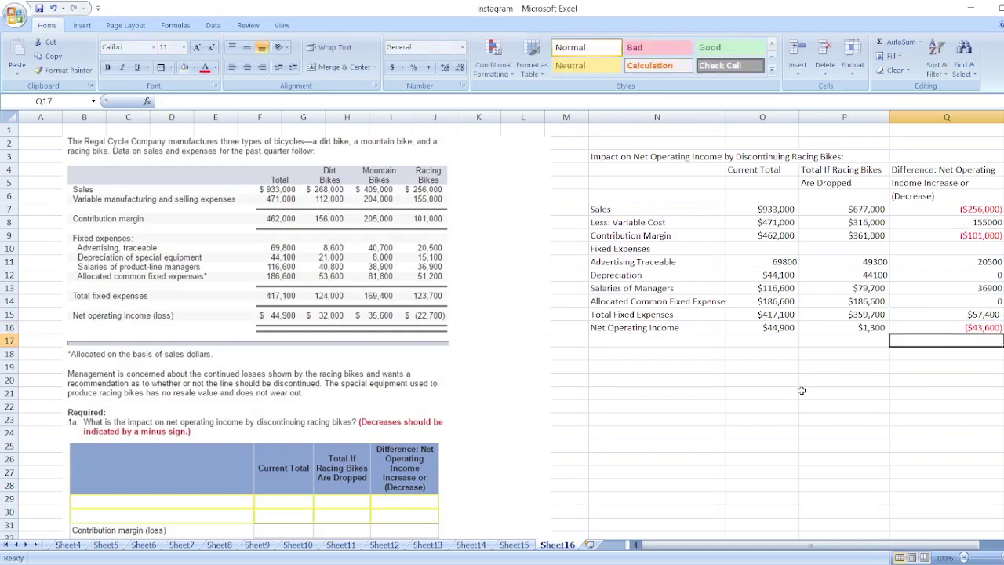
Make the Net Operating Income row bold across N16:Q16
click(636, 352)
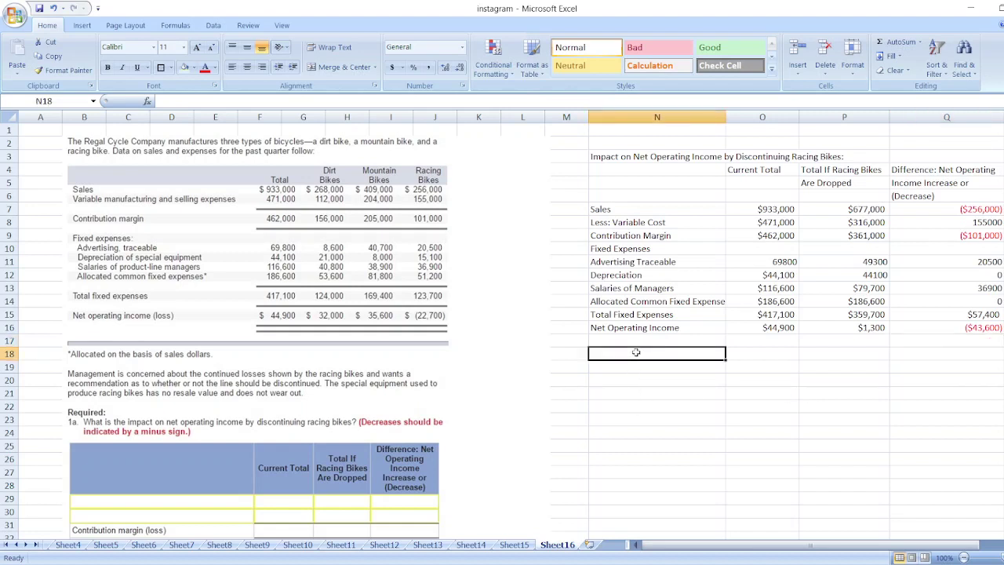
click(619, 329)
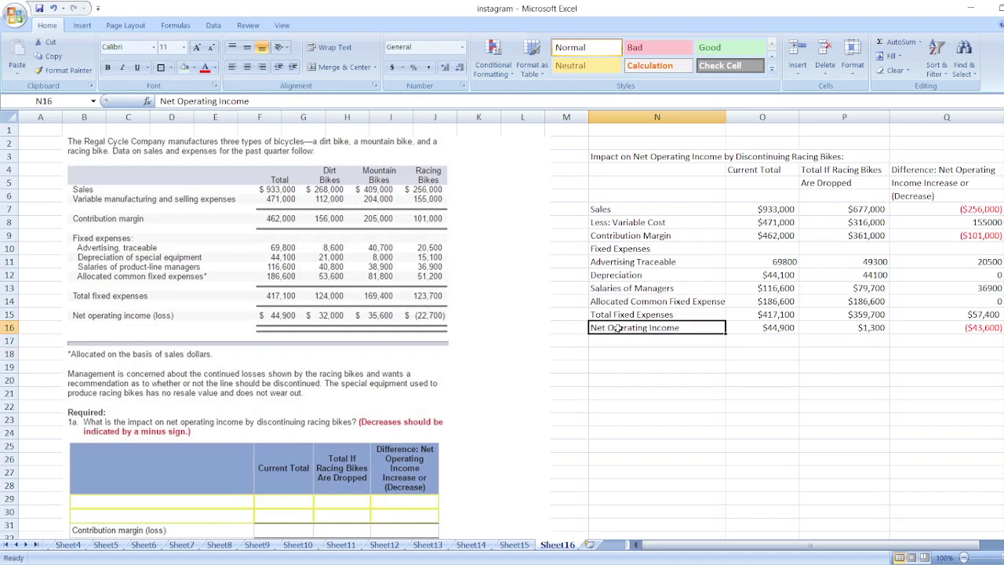
key(shift+Right)
key(shift+Right)
key(shift+Right)
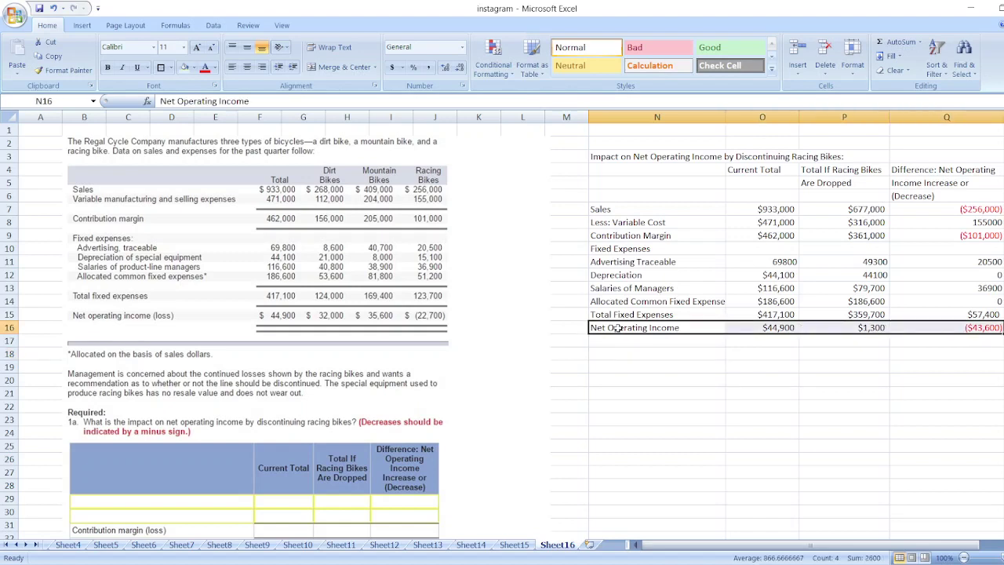
click(108, 67)
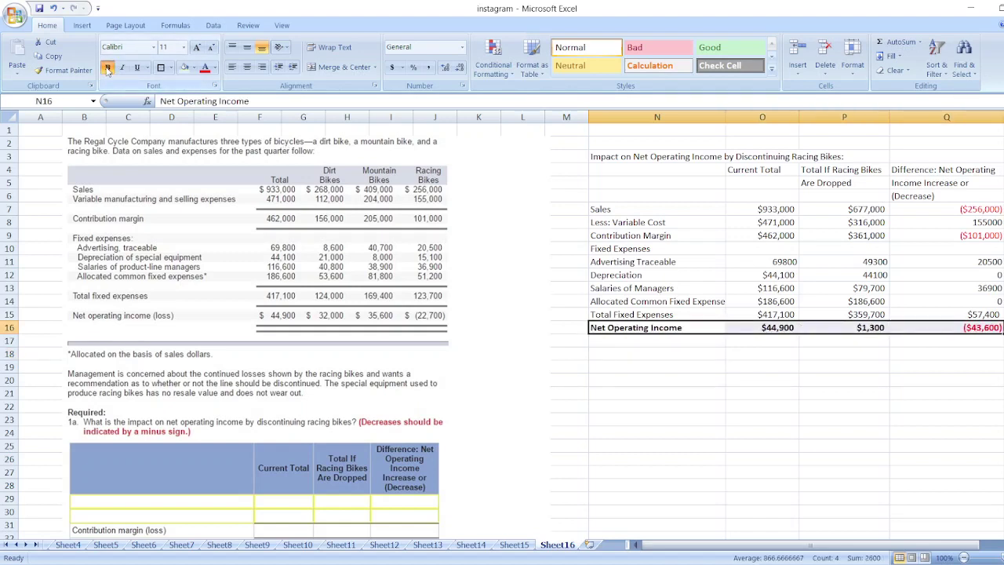
click(817, 393)
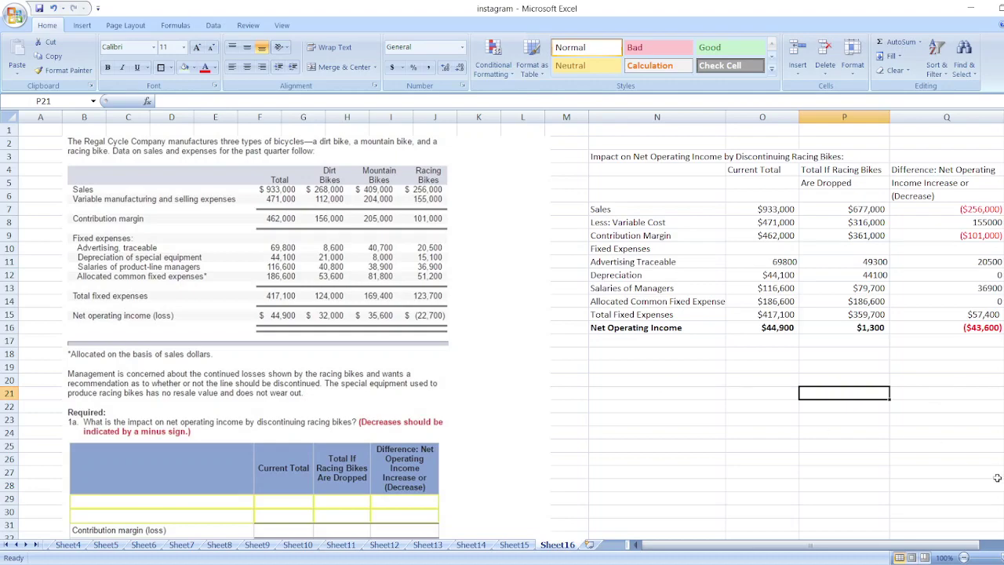
Examine the blank answer table and question 1b about discontinuing the racing bikes
scroll(502, 329, down, 1)
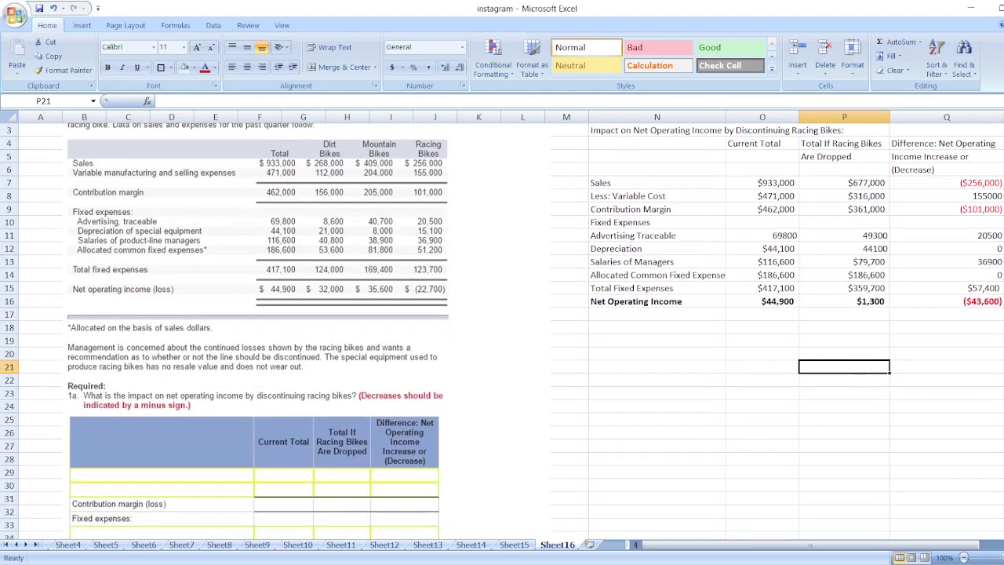
scroll(502, 329, down, 4)
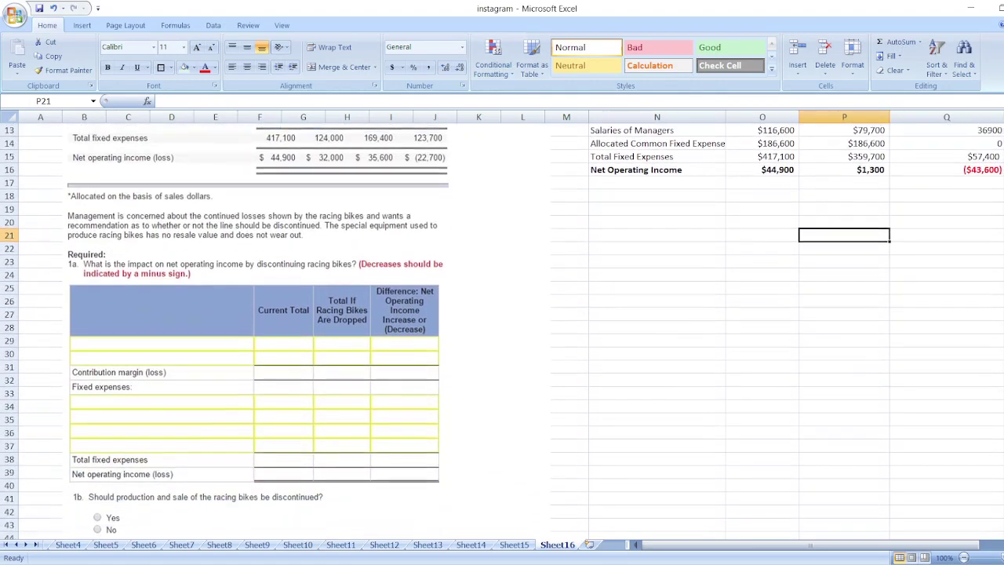
scroll(502, 330, down, 1)
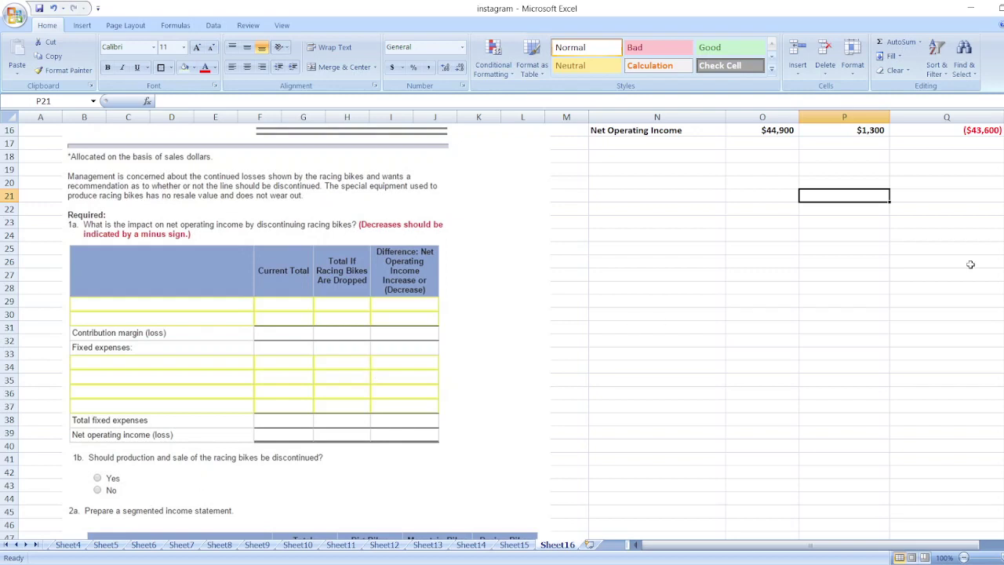
scroll(741, 272, up, 3)
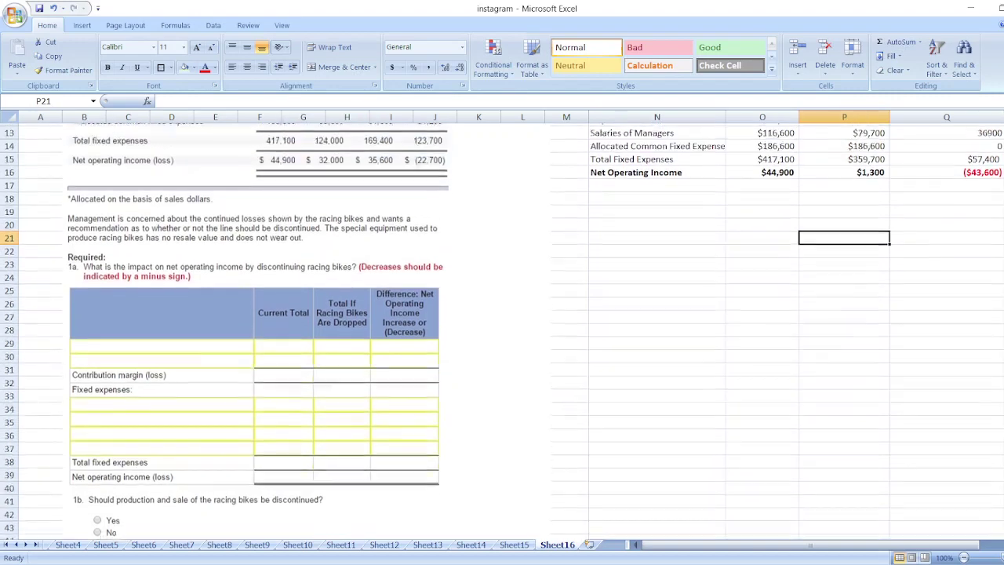